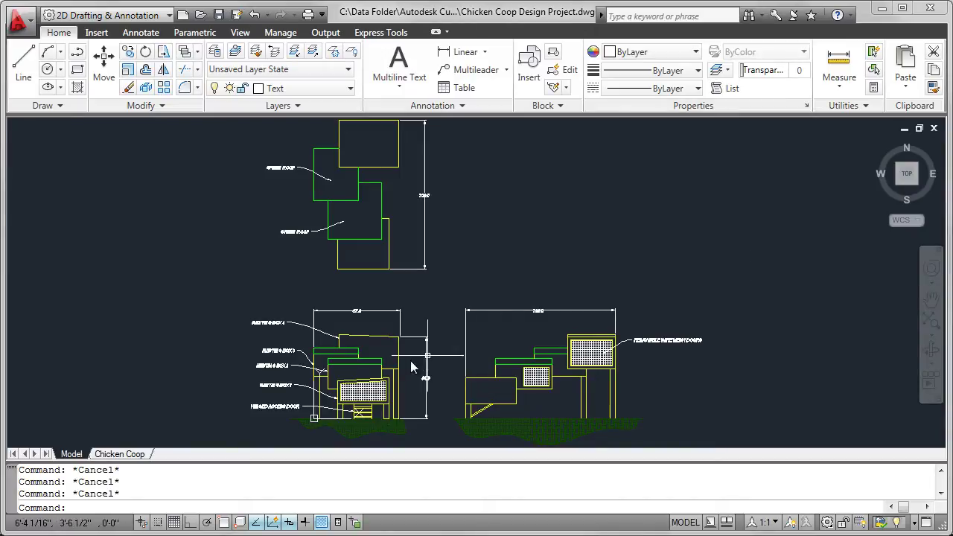
Step: Pan and zoom around the reference drawing to review its front, right side and green roof views
middle_drag(405, 361, 445, 249)
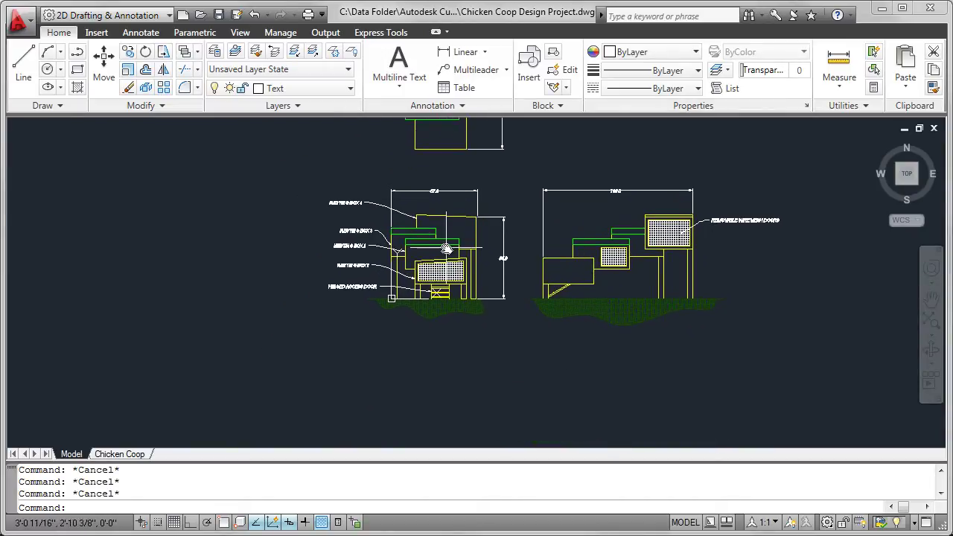
scroll(445, 248, up, 3)
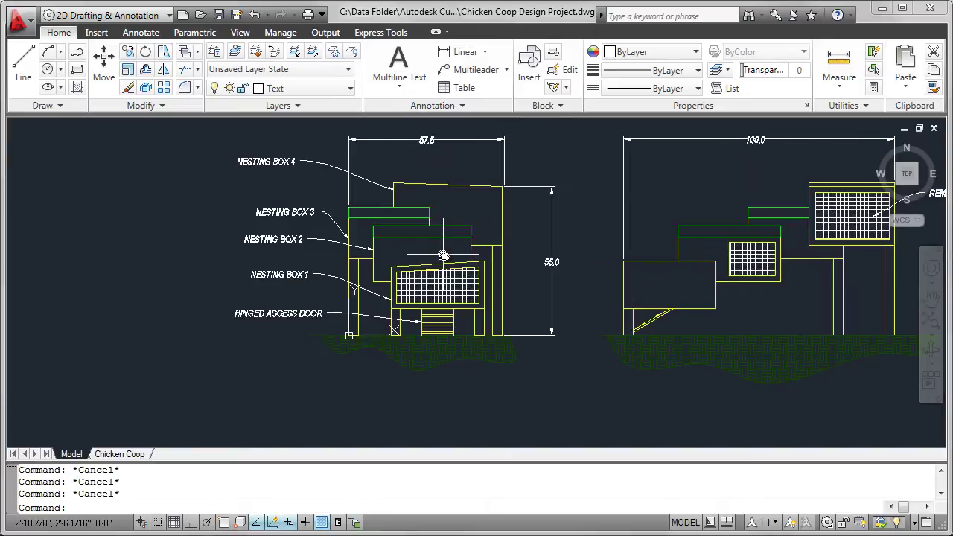
middle_drag(443, 255, 452, 273)
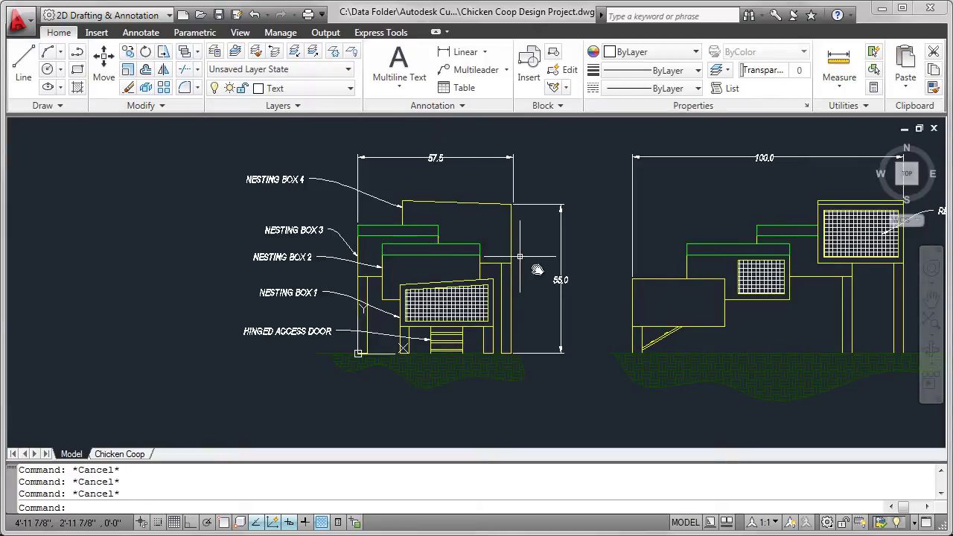
middle_drag(605, 265, 382, 277)
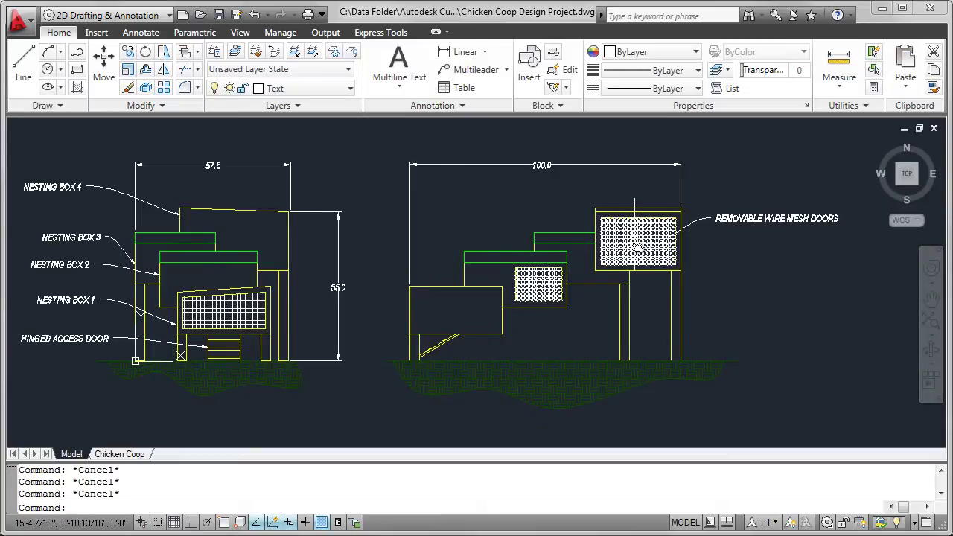
mouse_move(517, 221)
middle_down()
mouse_move(606, 334)
mouse_move(590, 329)
middle_up()
mouse_move(485, 265)
middle_down()
mouse_move(496, 329)
mouse_move(489, 400)
middle_up()
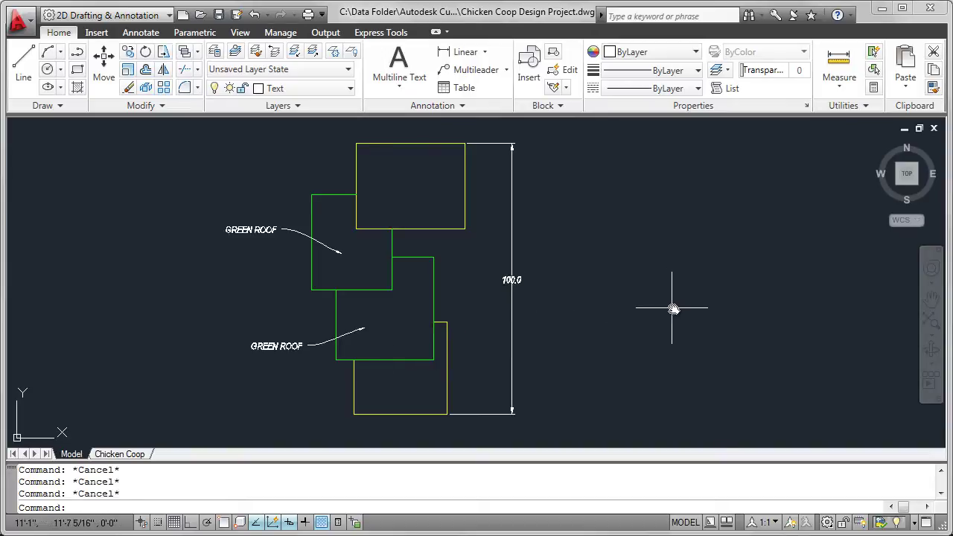
click(933, 321)
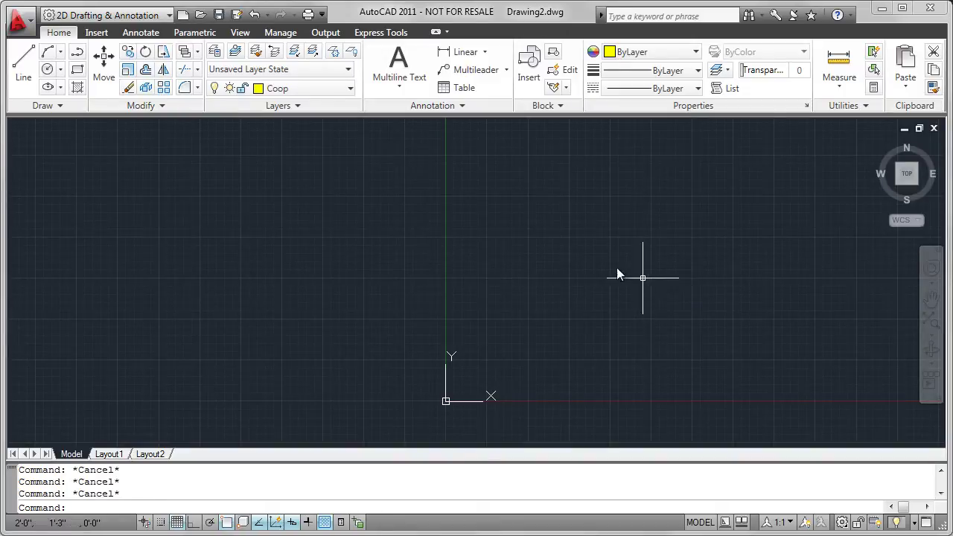
Step: Check Drawing2's ten layers and the Chicken Coop dimension style, then return to the Home tools
click(214, 51)
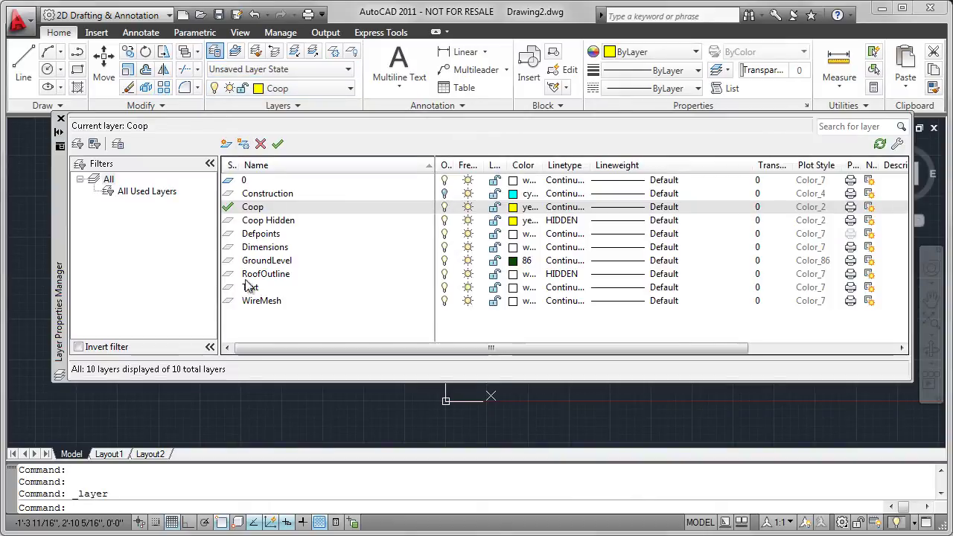
click(61, 119)
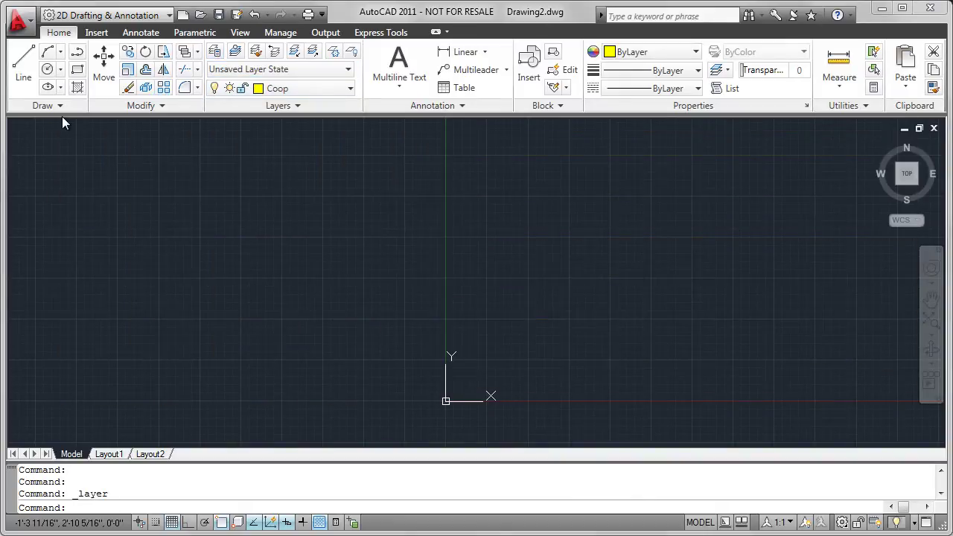
click(146, 33)
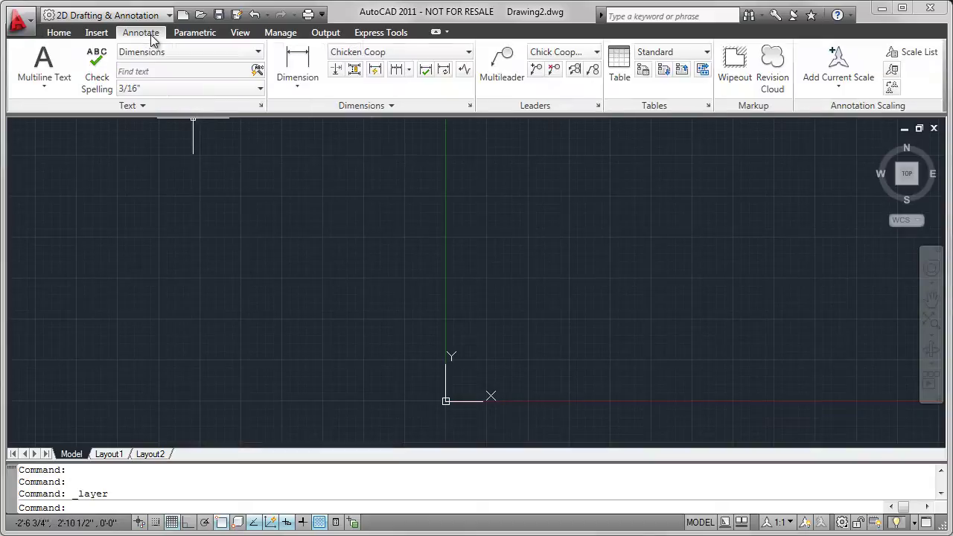
click(469, 106)
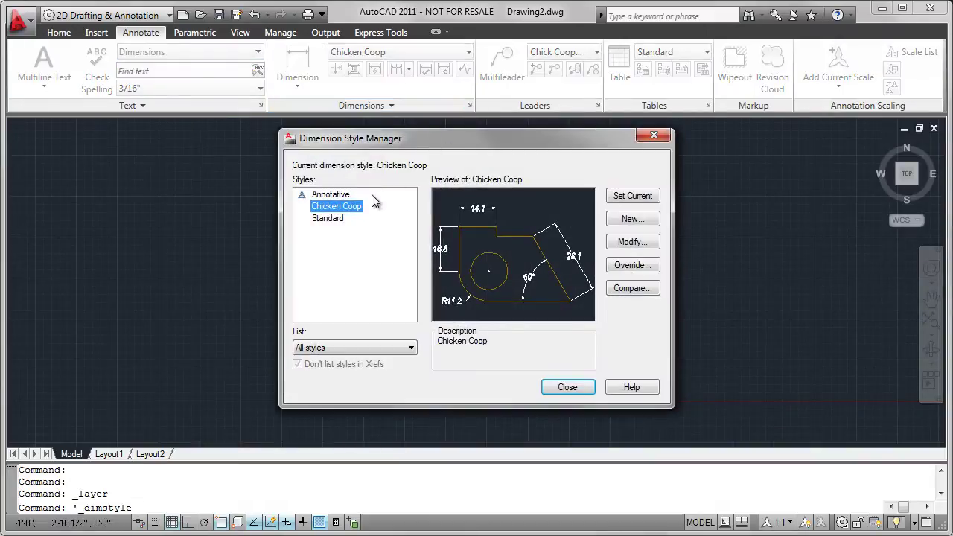
click(567, 388)
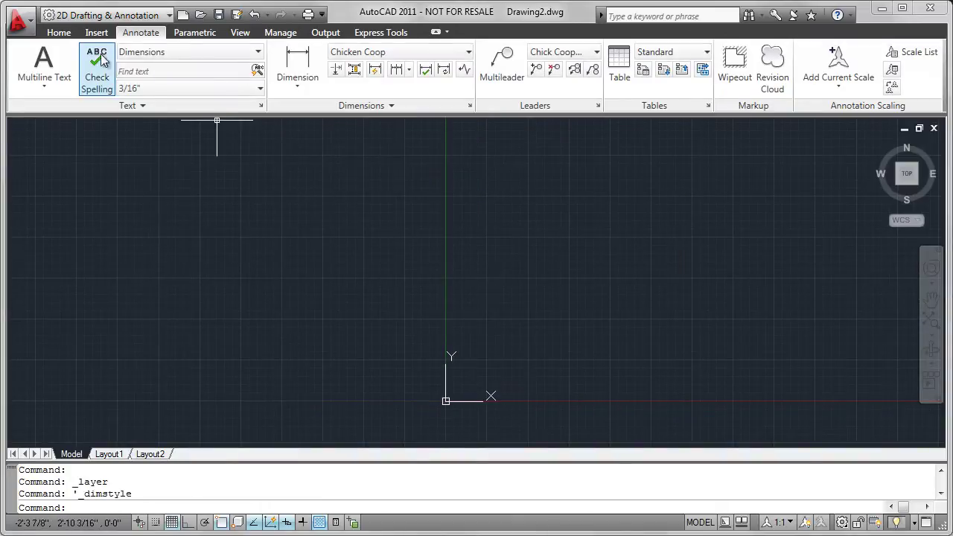
click(59, 33)
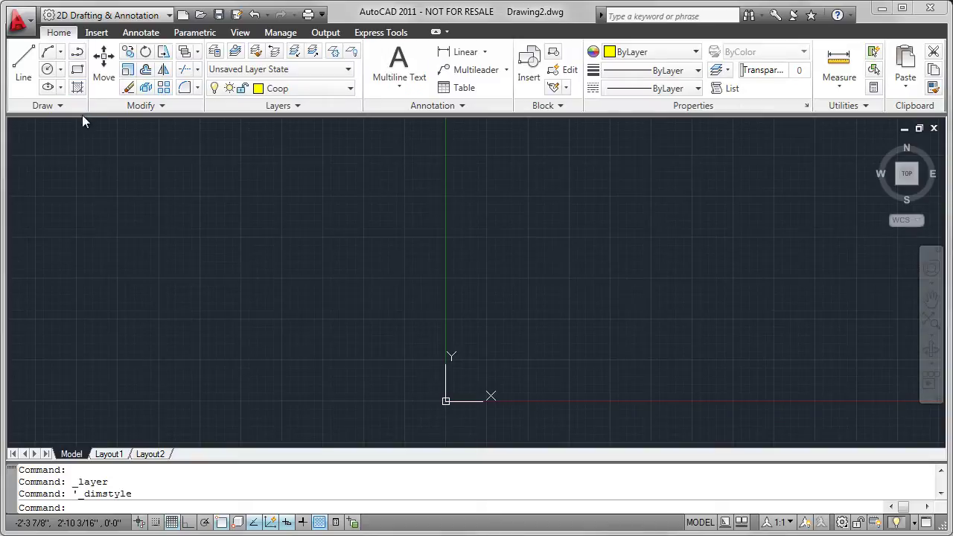
Step: Draw the left leg as a rectangle from 0,0, 3.5 wide and 28 tall
click(76, 69)
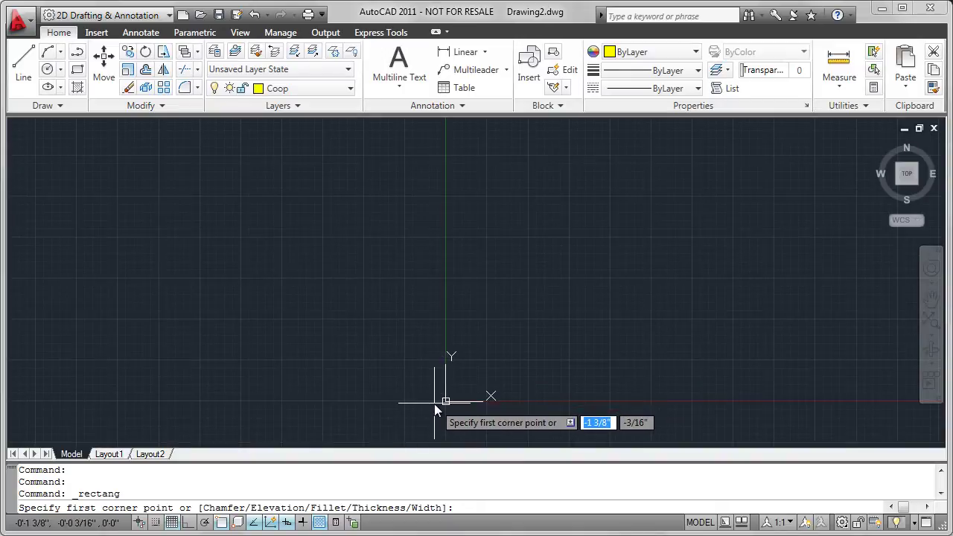
text(0,0)
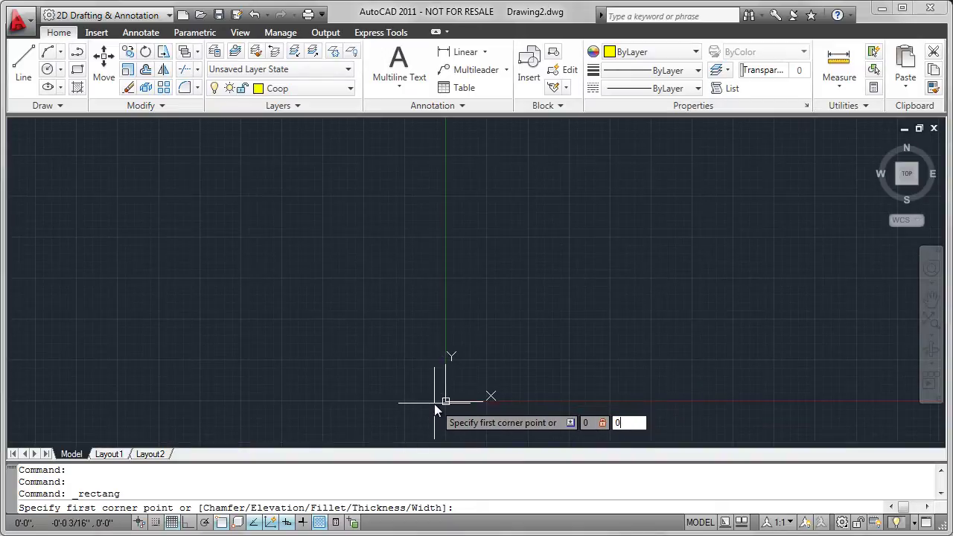
key(Return)
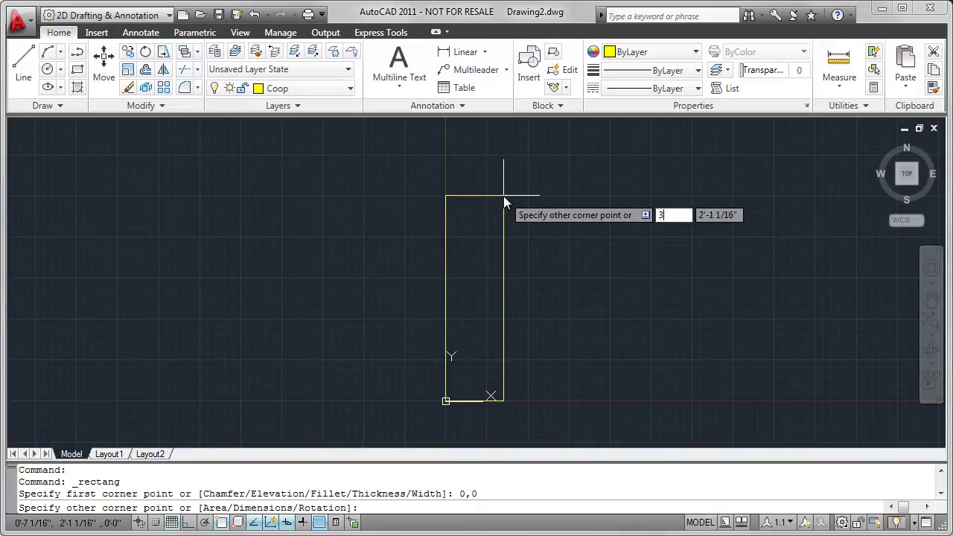
text(3.5)
key(Tab)
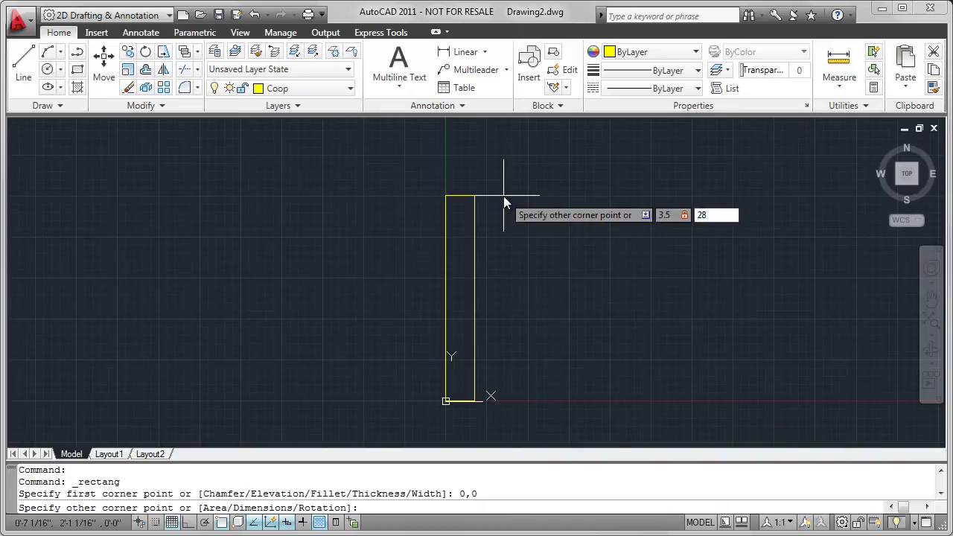
text(28)
key(Return)
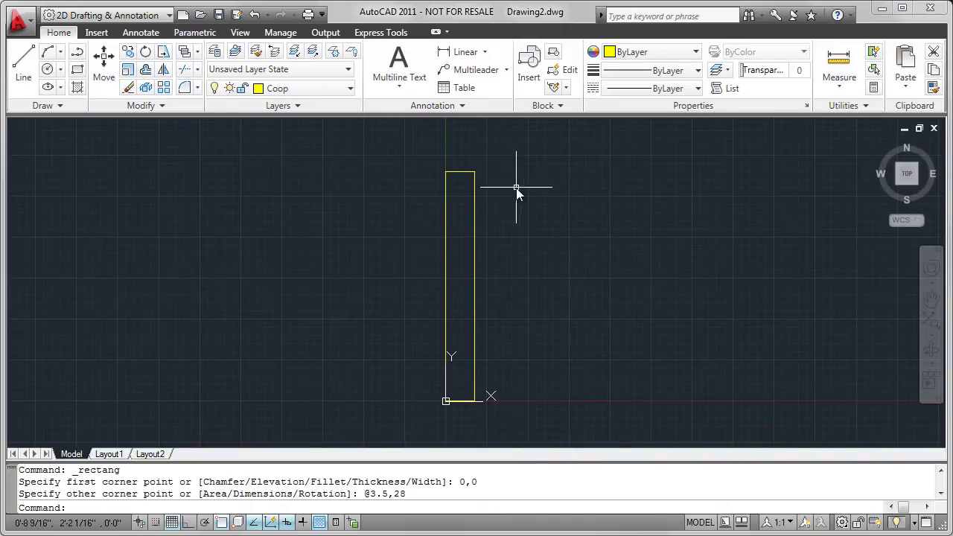
Step: With Ortho on, draw a 34.5 line right from the leg's top-left corner, then 17.5 up
mouse_move(516, 187)
middle_down()
mouse_move(514, 230)
mouse_move(466, 320)
mouse_move(442, 331)
middle_up()
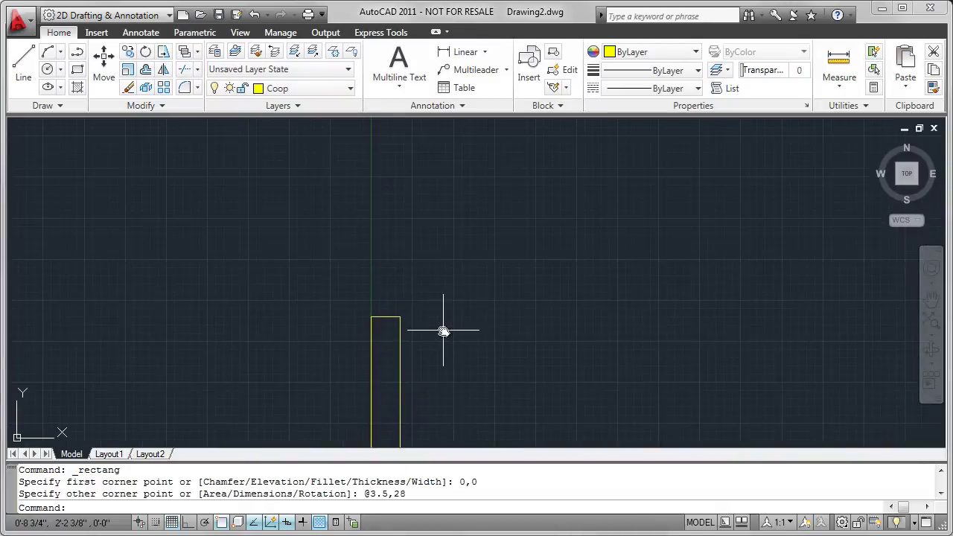
click(24, 68)
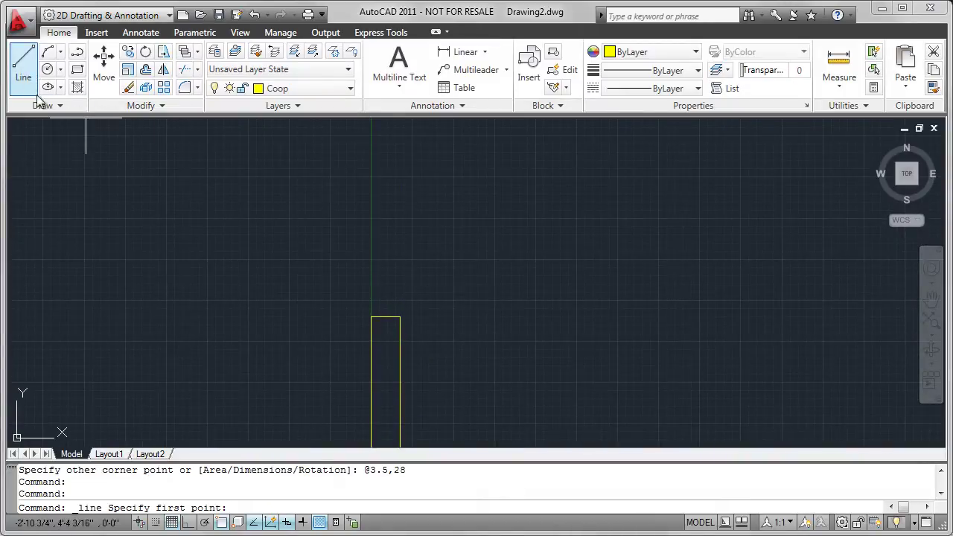
click(371, 317)
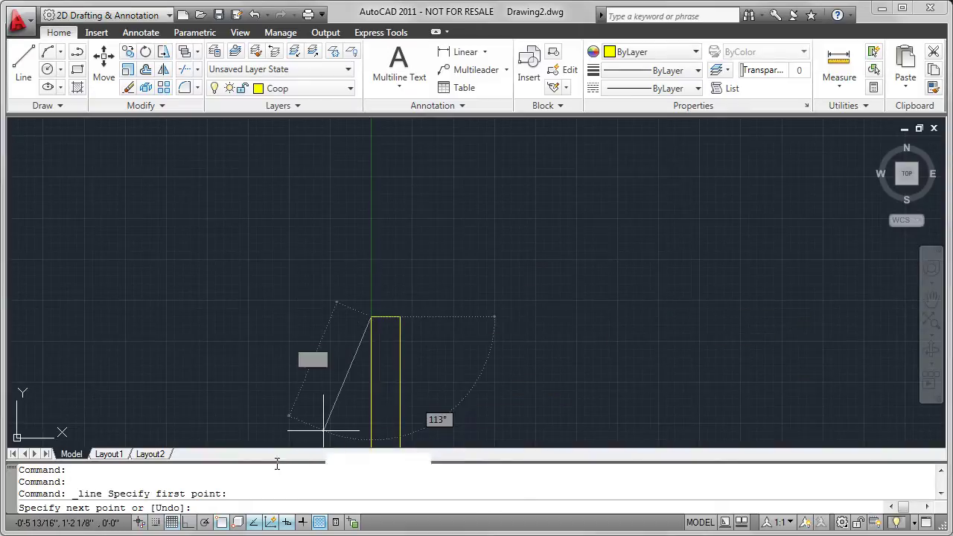
click(188, 522)
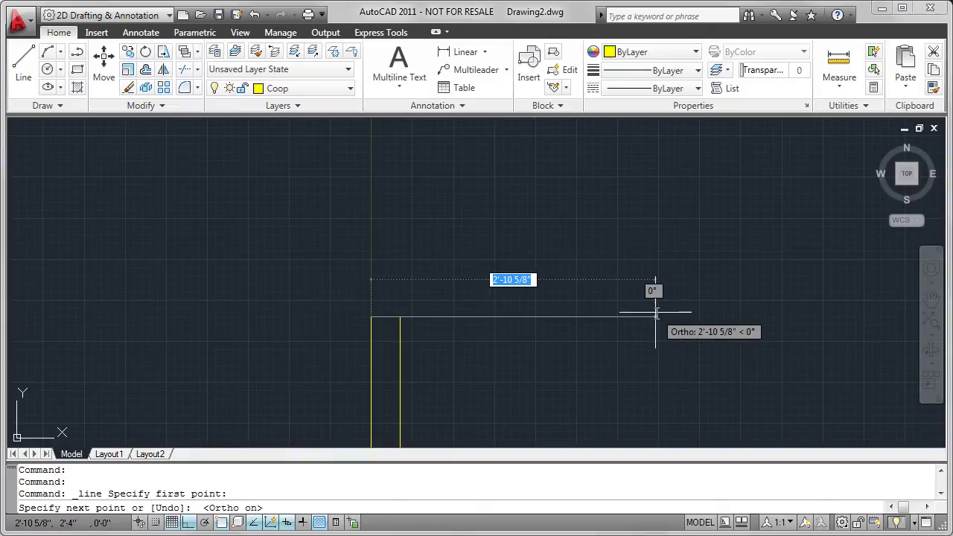
text(34.5)
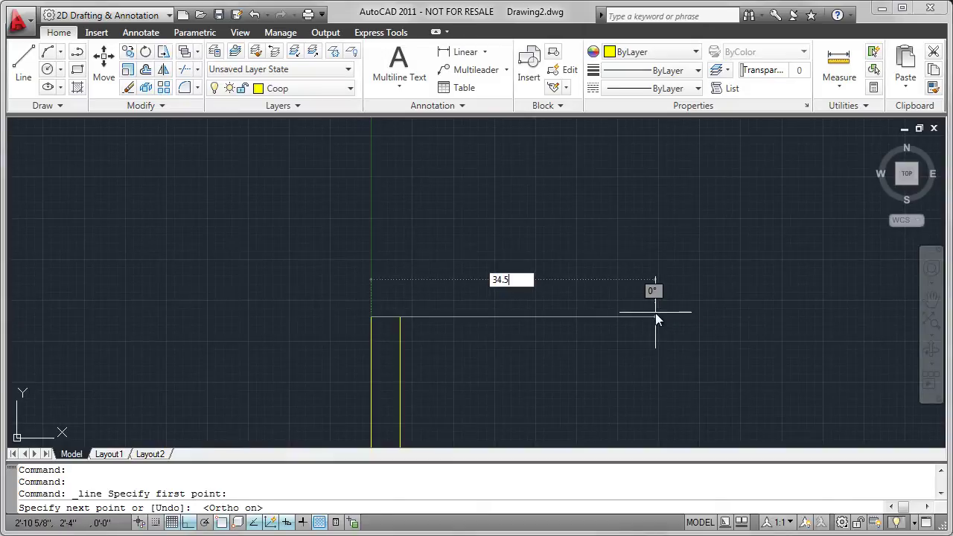
key(Return)
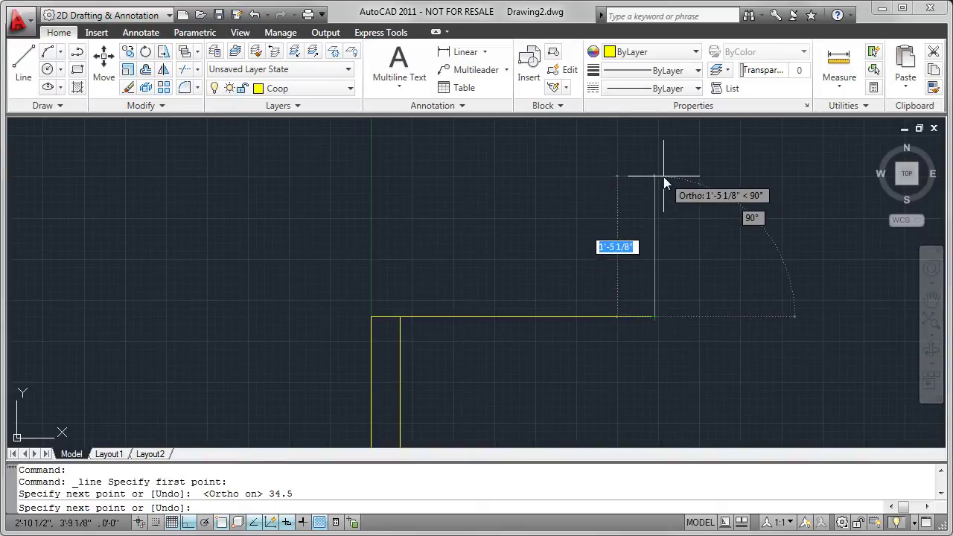
text(17.)
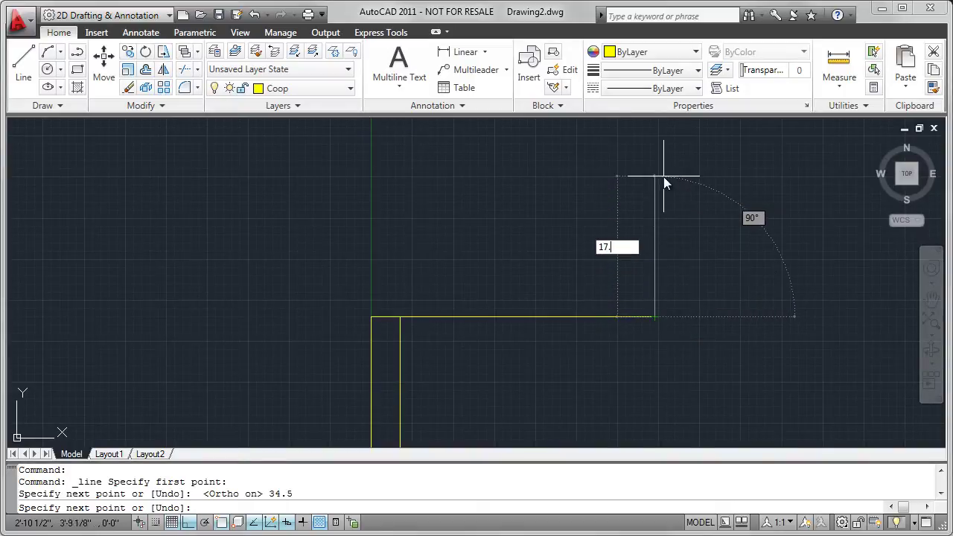
text(5)
key(Return)
right_click(663, 176)
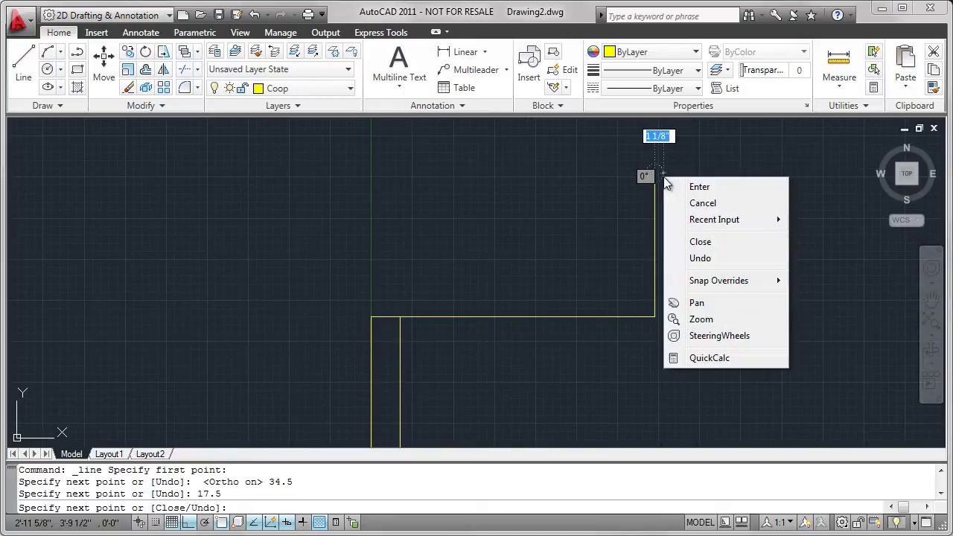
Step: Draw a 15.5 line up from the top-left corner and a sloped roof line to the 17.5 side's top
click(695, 190)
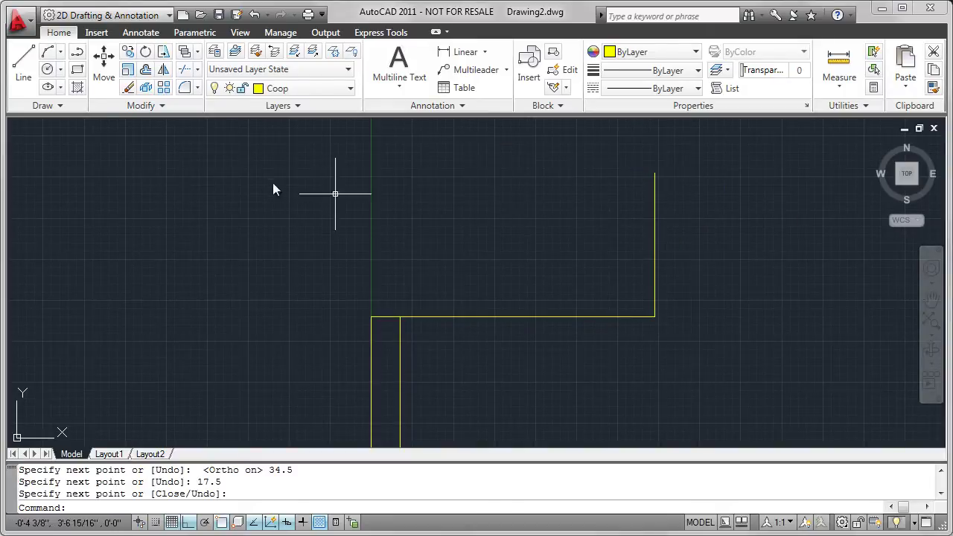
click(23, 66)
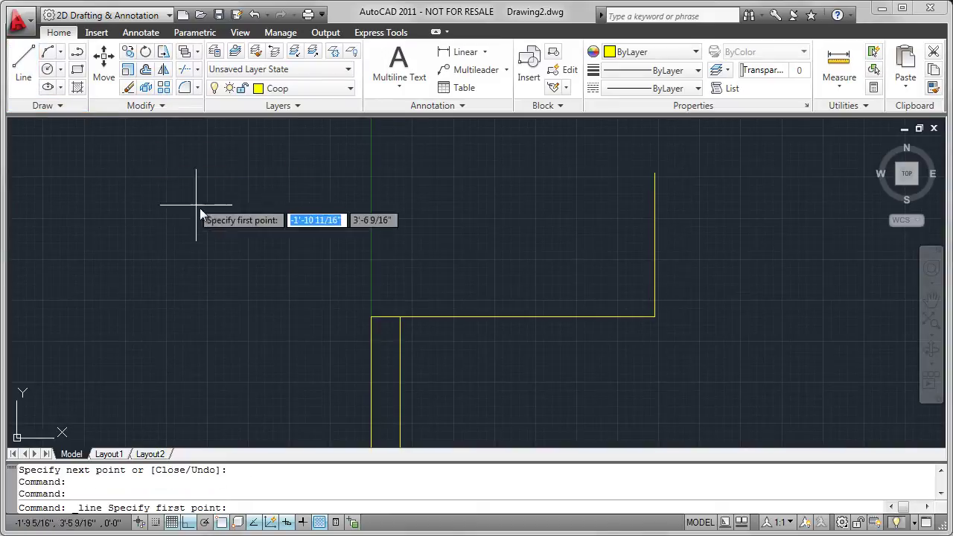
click(371, 316)
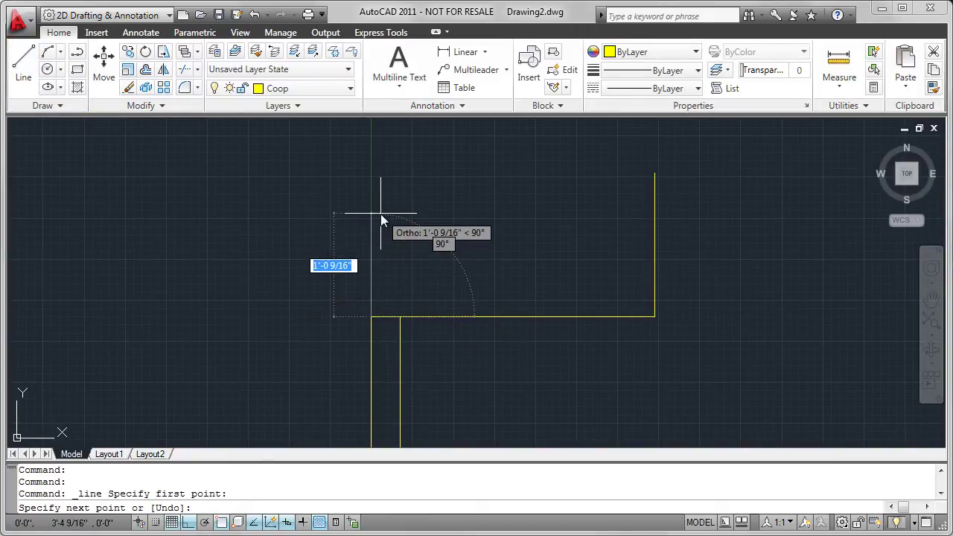
text(15)
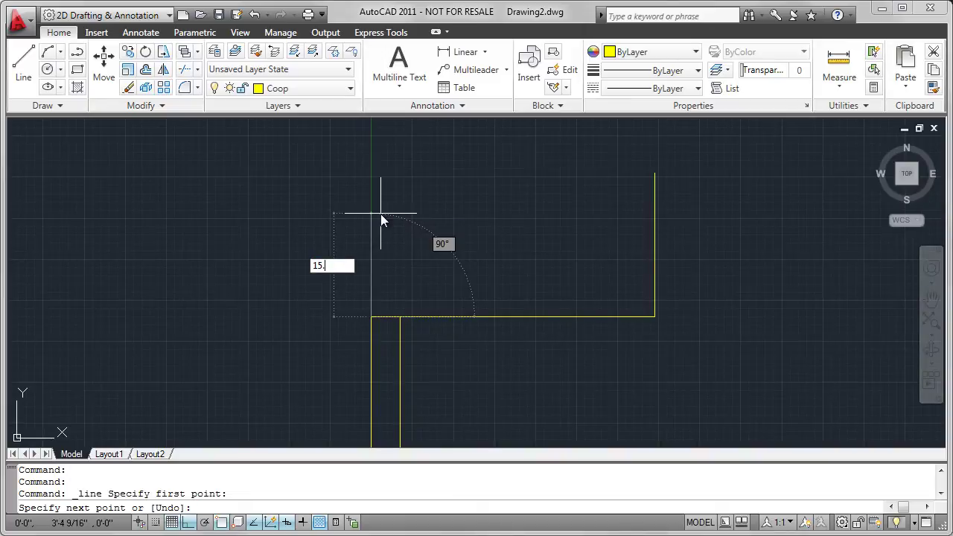
text(.5)
key(Return)
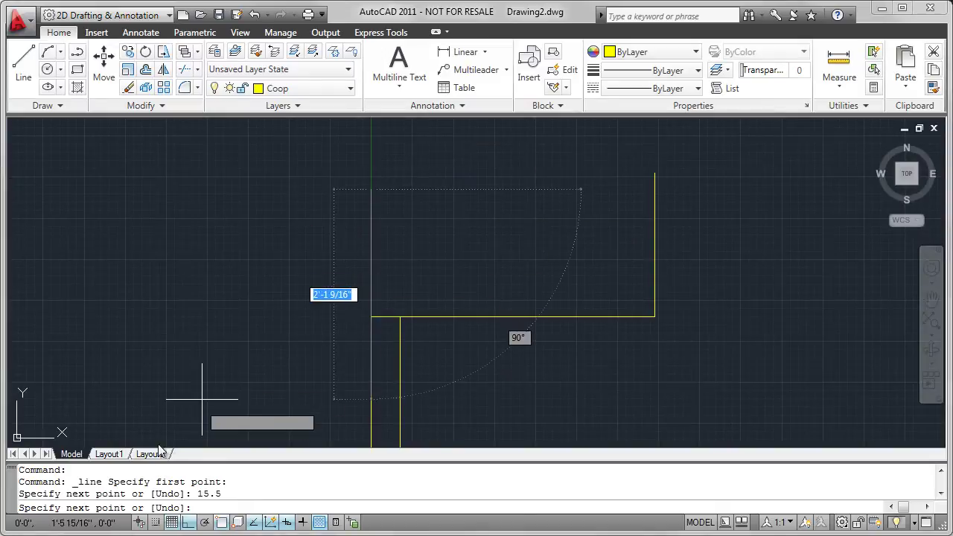
click(188, 523)
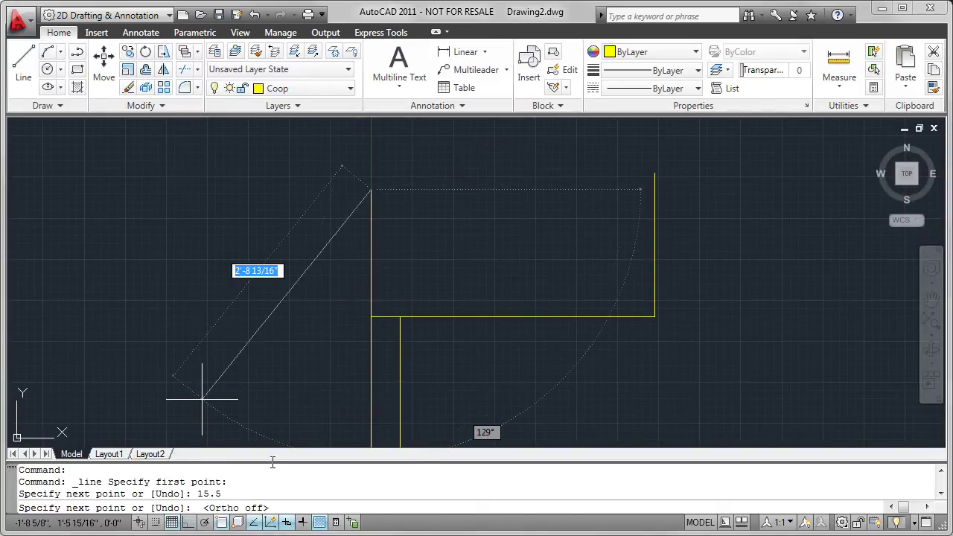
click(655, 174)
right_click(701, 173)
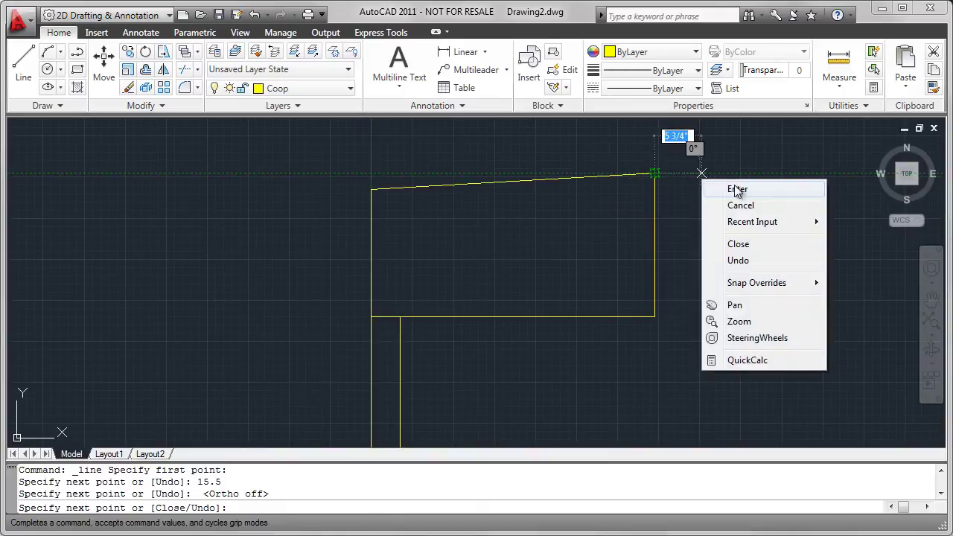
click(737, 190)
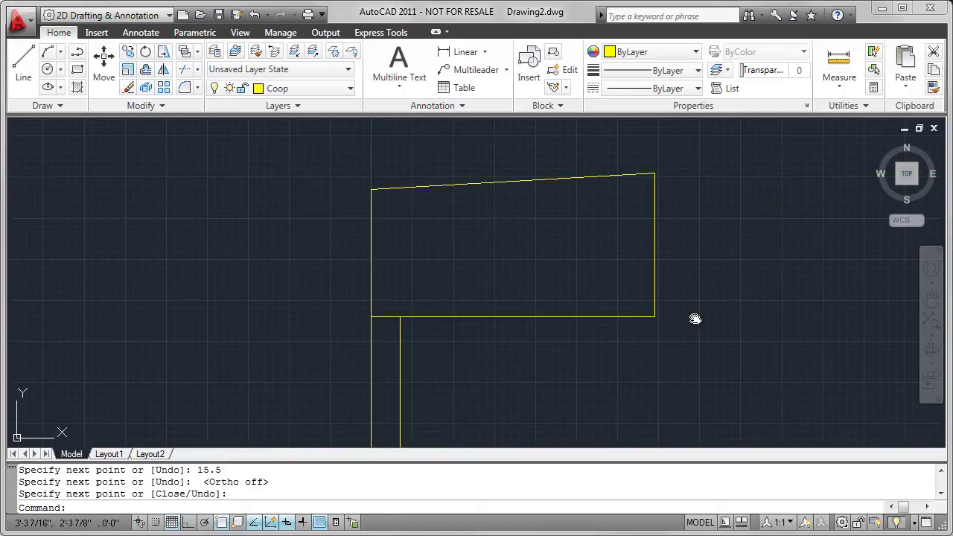
middle_drag(694, 318, 602, 210)
Step: Draw the right leg rectangle from the box's lower-right corner to @-3.5,-28
middle_drag(623, 293, 612, 249)
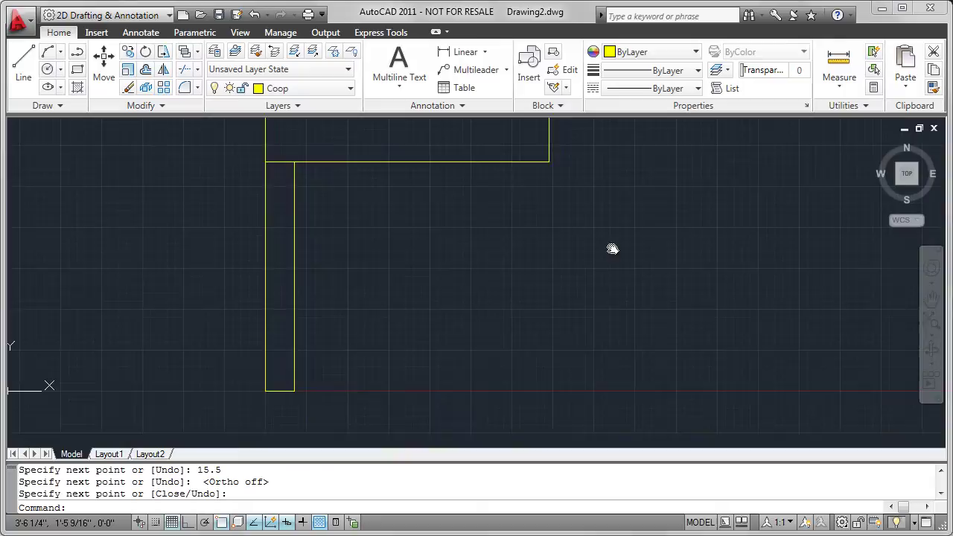
click(78, 70)
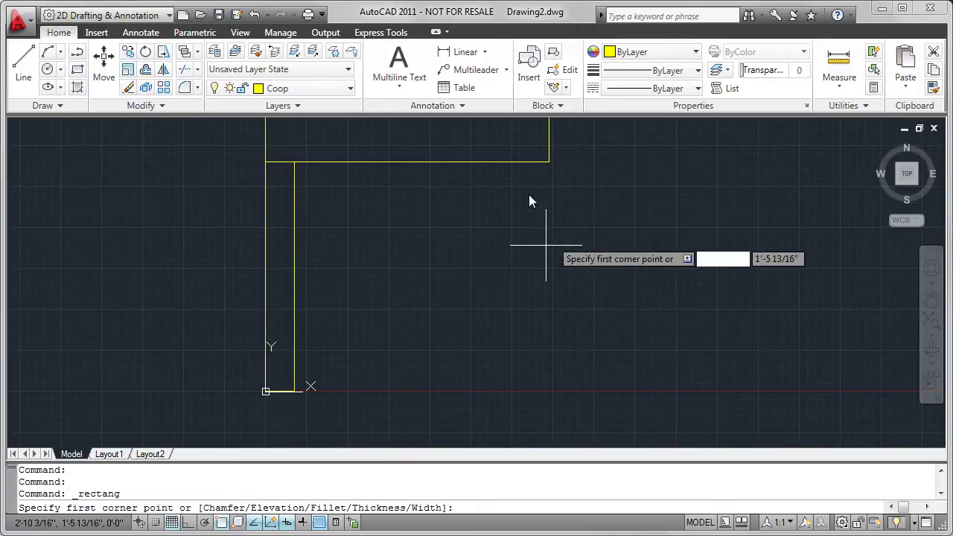
click(552, 162)
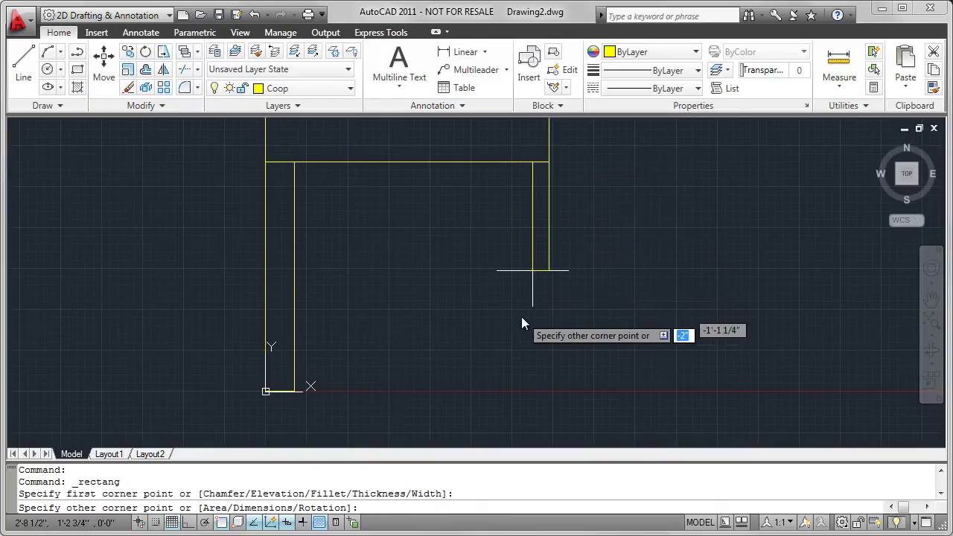
text(-)
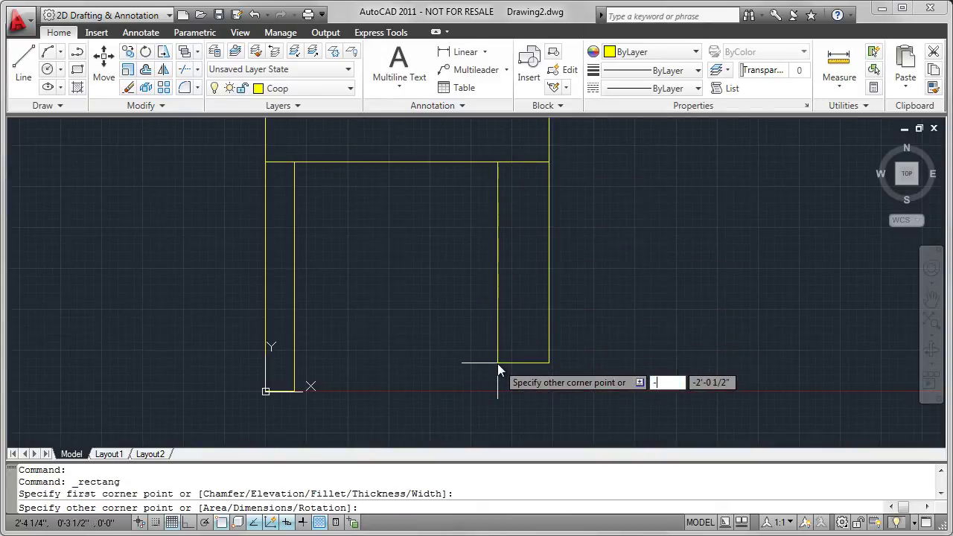
text(3.5)
key(Tab)
text(-)
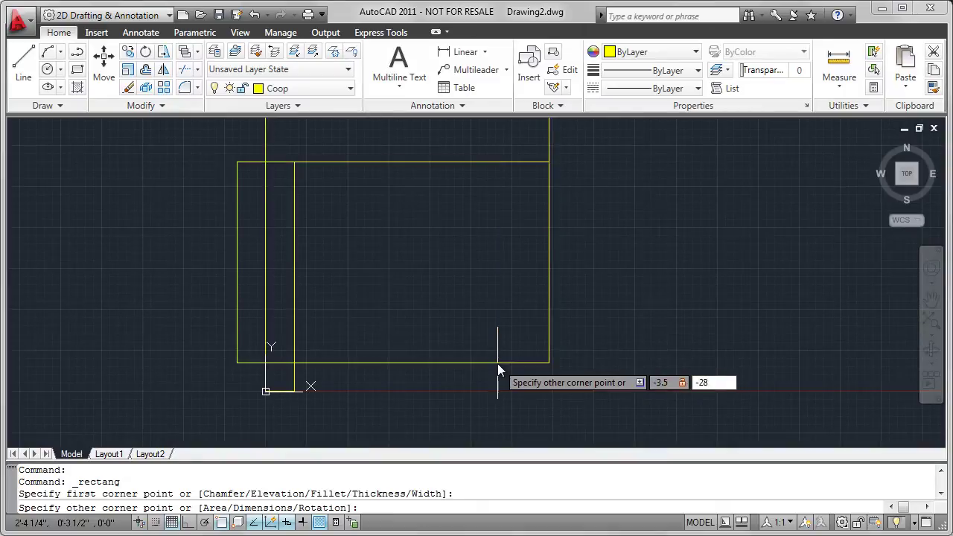
key(Return)
scroll(537, 346, down, 3)
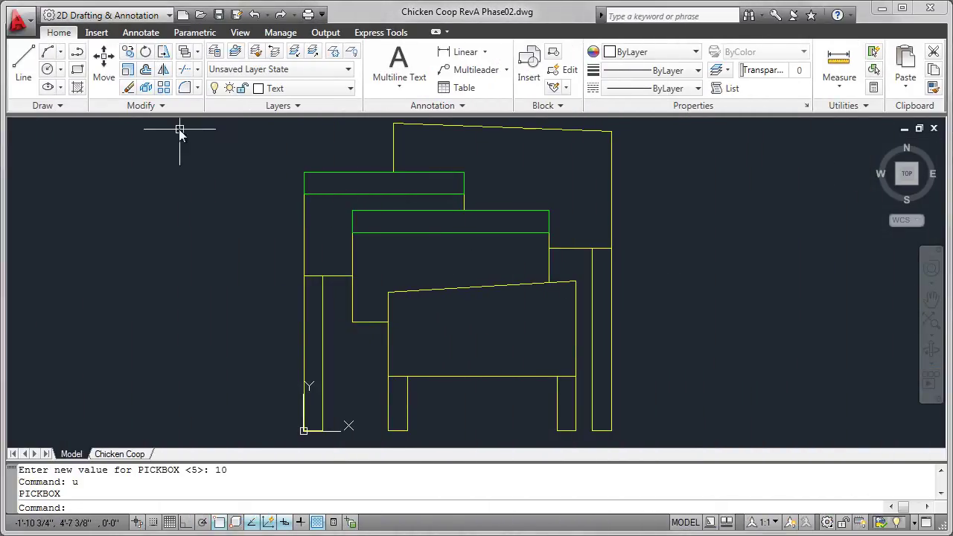
Step: Offset the box's sloped top, right, bottom and left edges 2 inches inward
click(146, 69)
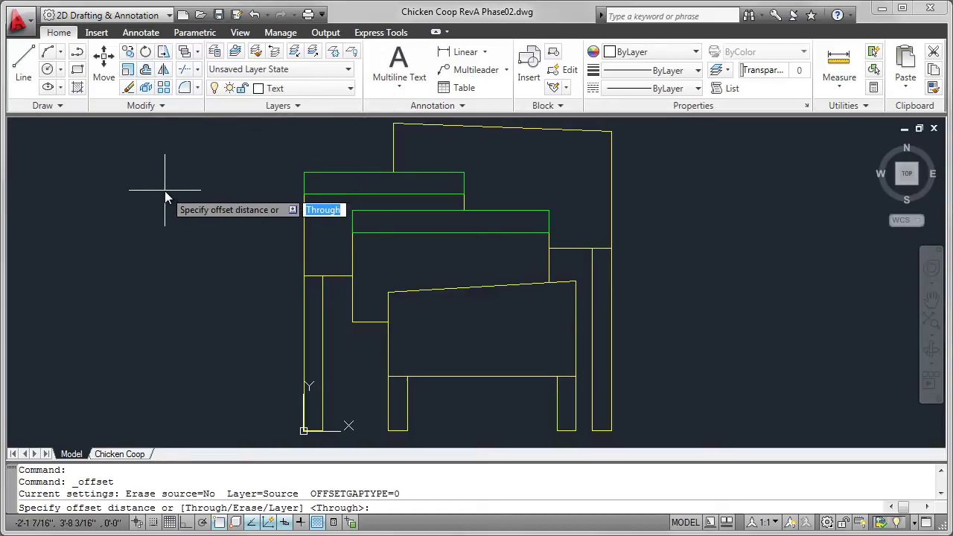
text(2)
key(Return)
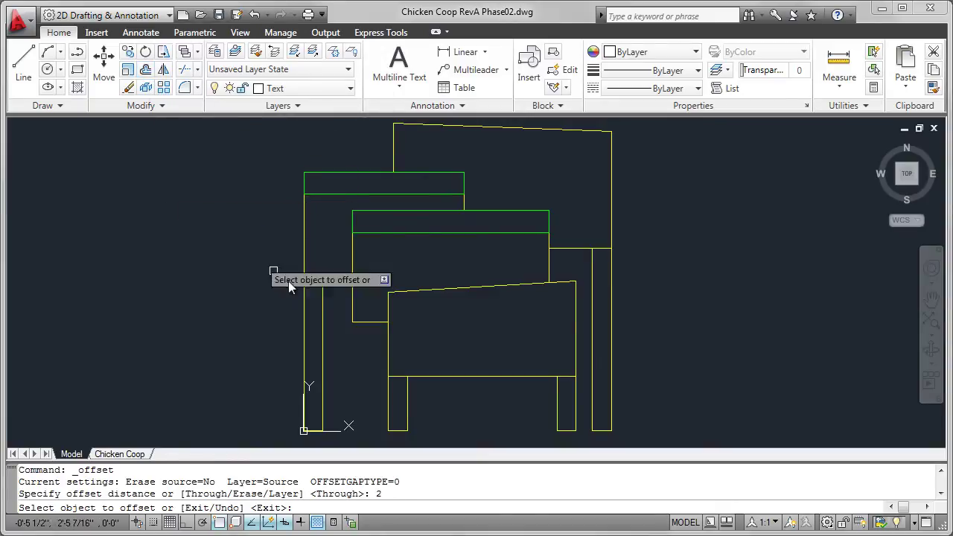
scroll(523, 319, up, 4)
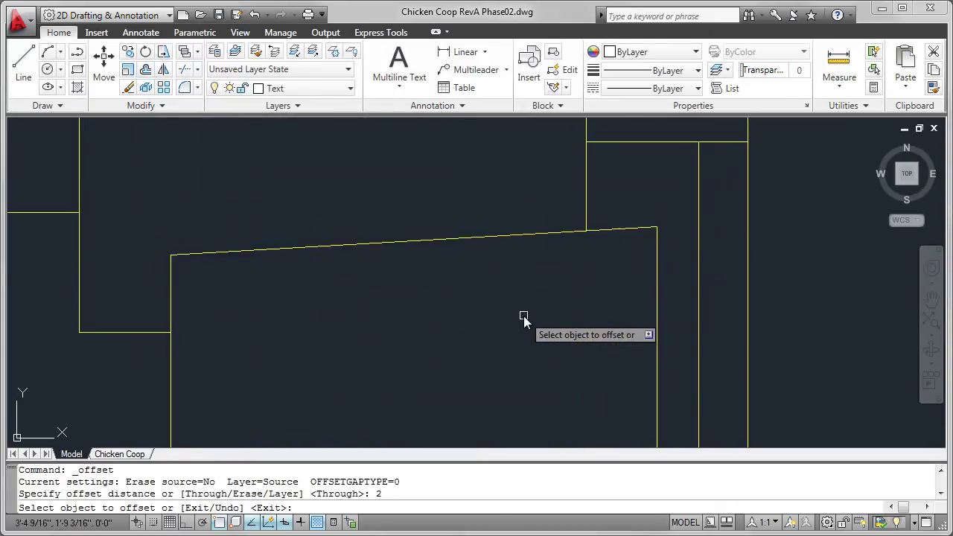
middle_drag(518, 315, 544, 230)
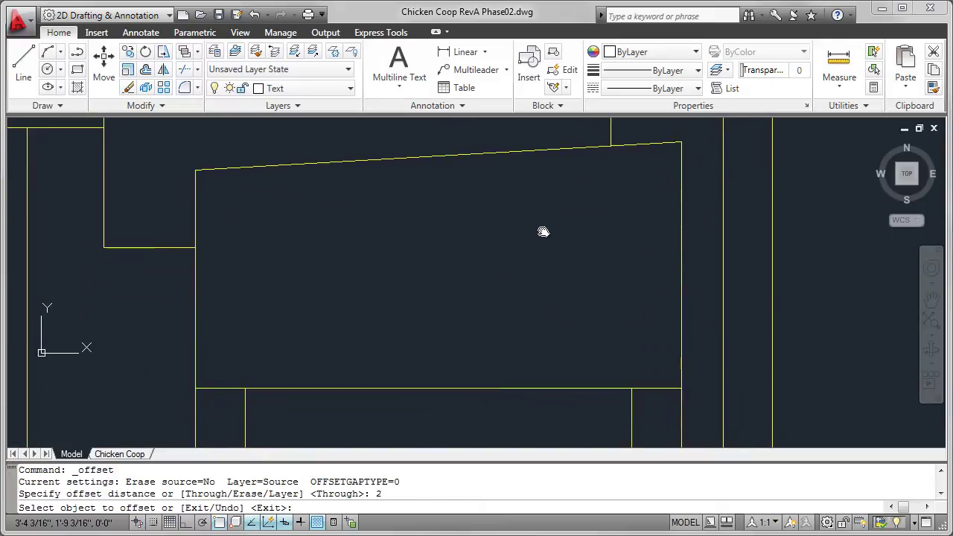
click(501, 154)
click(496, 185)
click(681, 241)
click(662, 249)
click(543, 387)
click(537, 352)
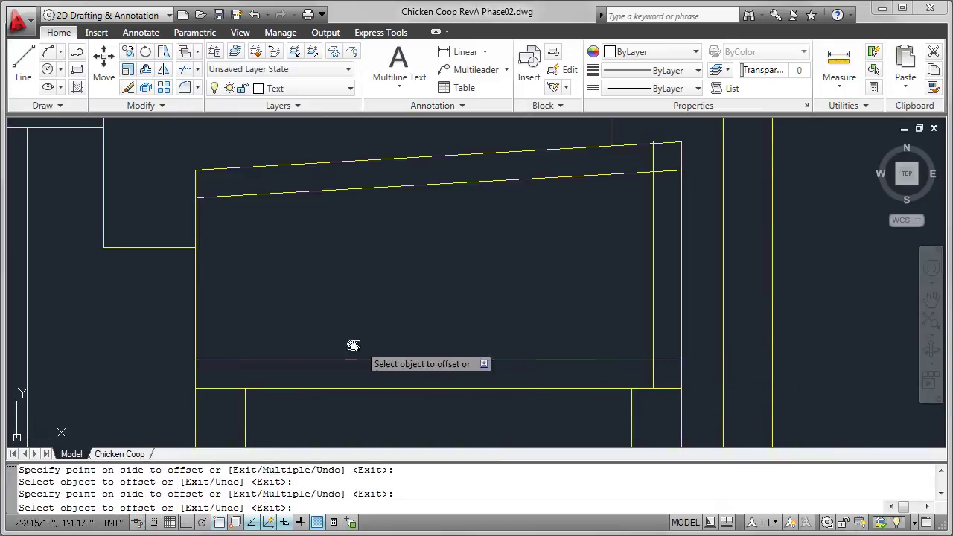
click(196, 338)
click(249, 326)
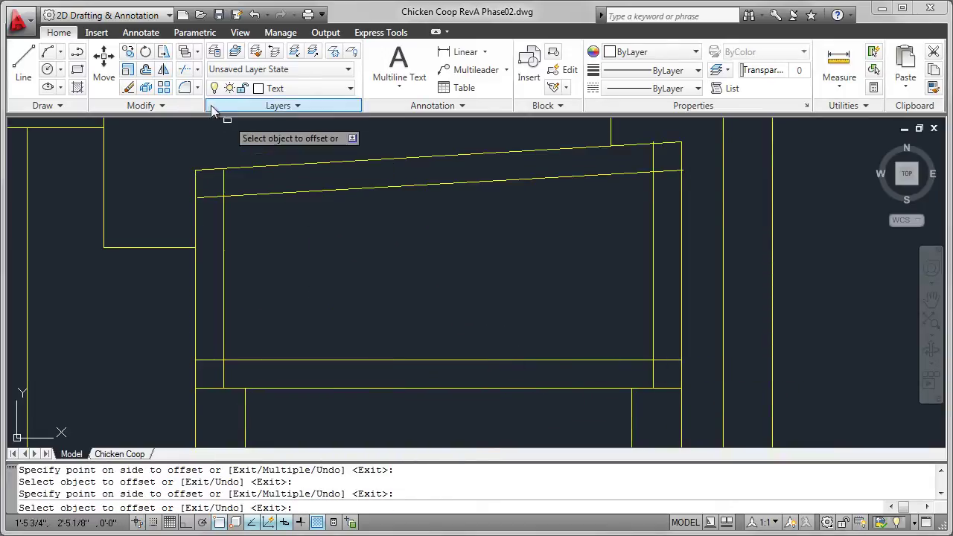
Step: Trim the overlapping stubs along the sloped top, using all box lines as cutting edges
click(185, 70)
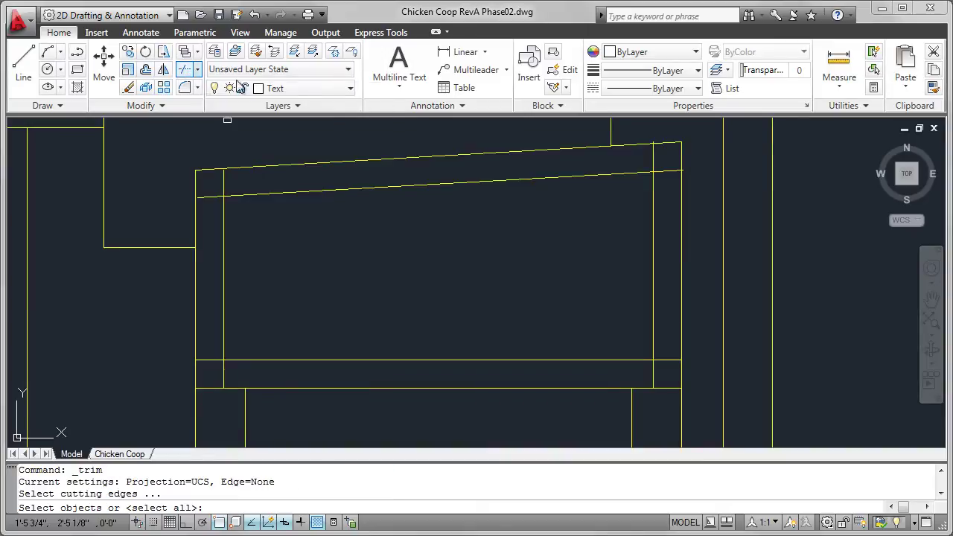
click(699, 131)
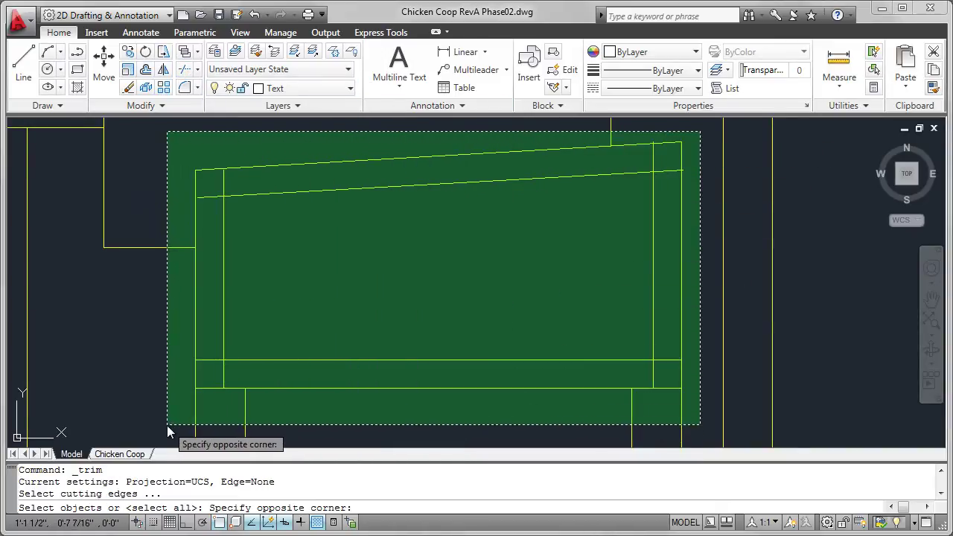
click(167, 425)
key(Return)
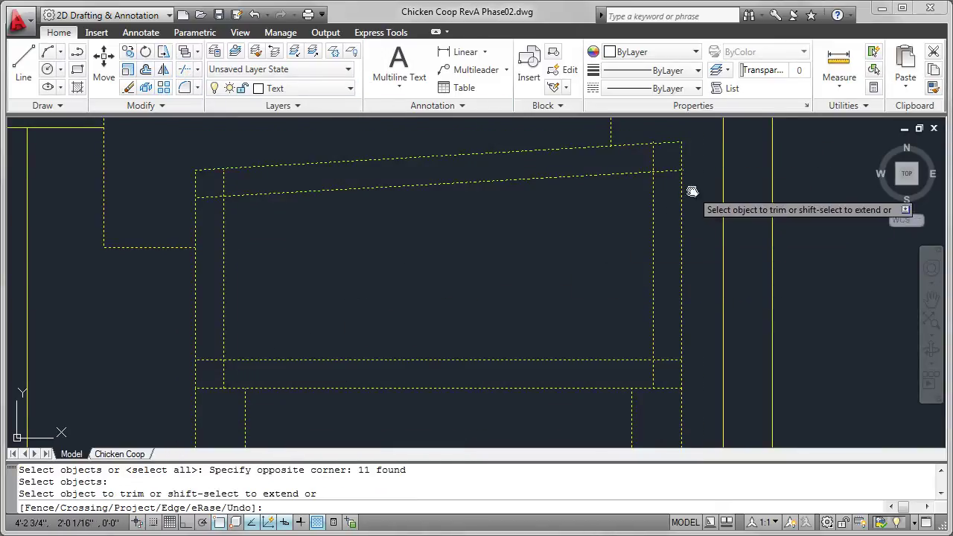
scroll(691, 191, up, 5)
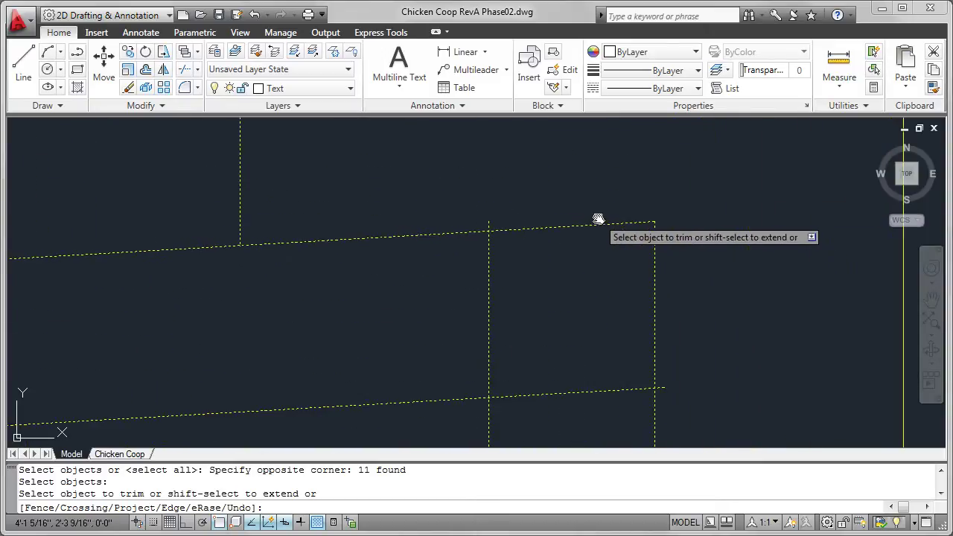
click(488, 225)
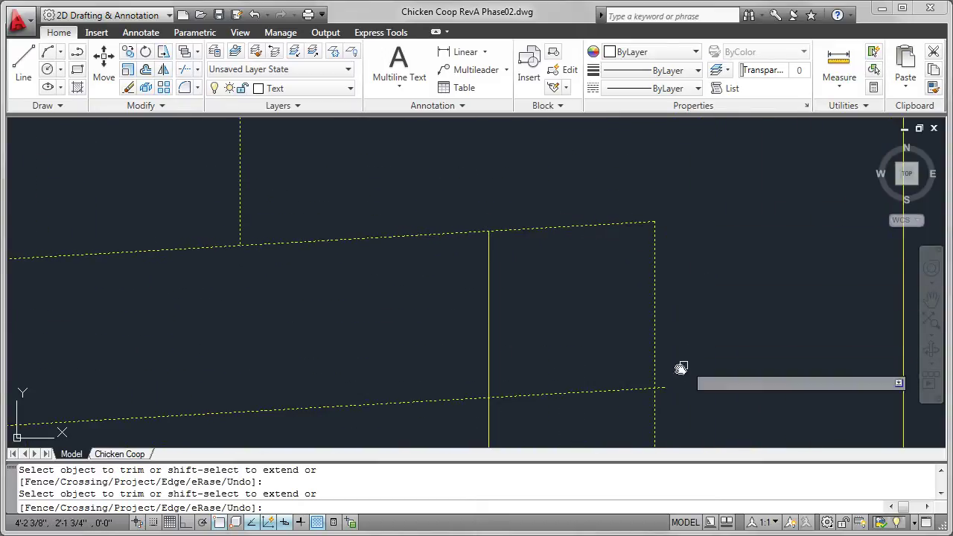
click(489, 320)
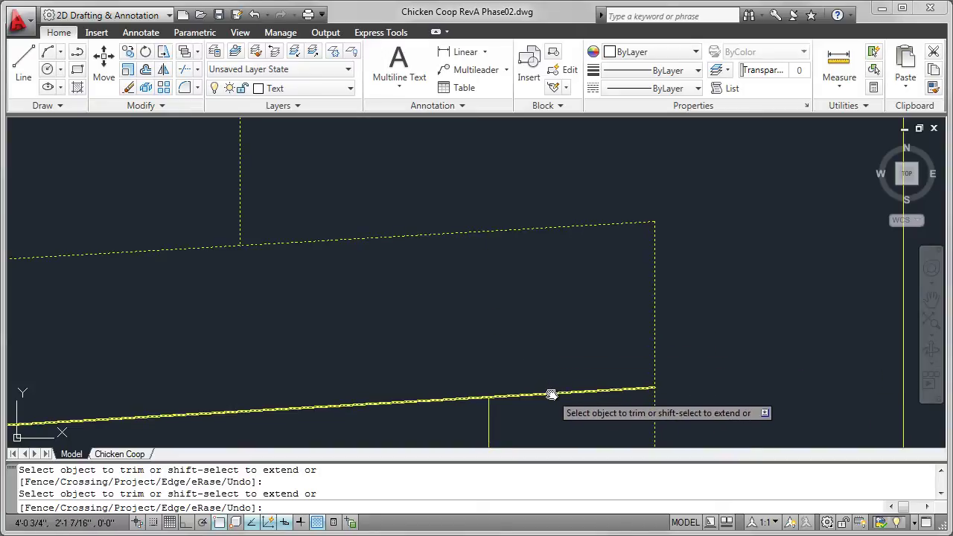
click(551, 393)
Step: Trim the remaining stubs at the lower-right and upper-left corners and end the trim
scroll(624, 278, down, 5)
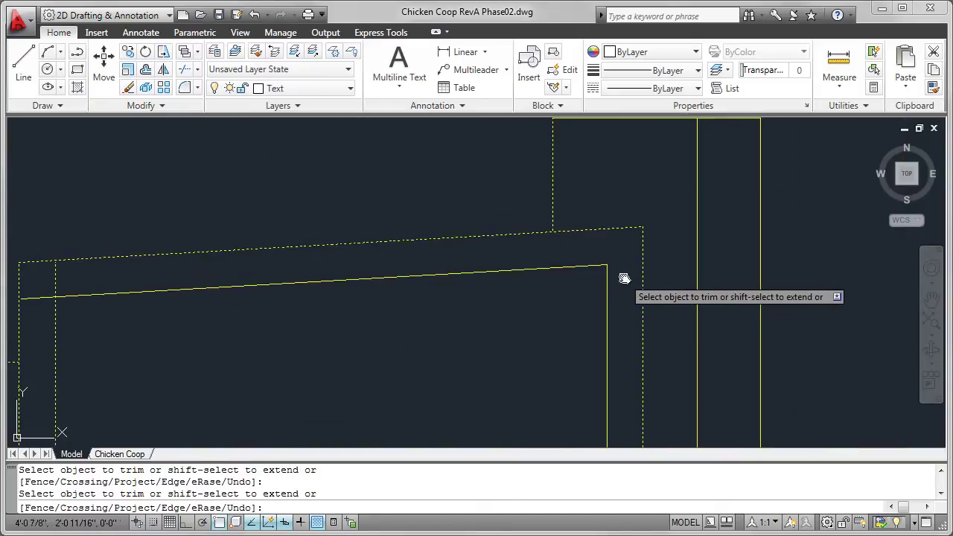
mouse_move(624, 278)
middle_down()
mouse_move(606, 187)
mouse_move(612, 134)
middle_up()
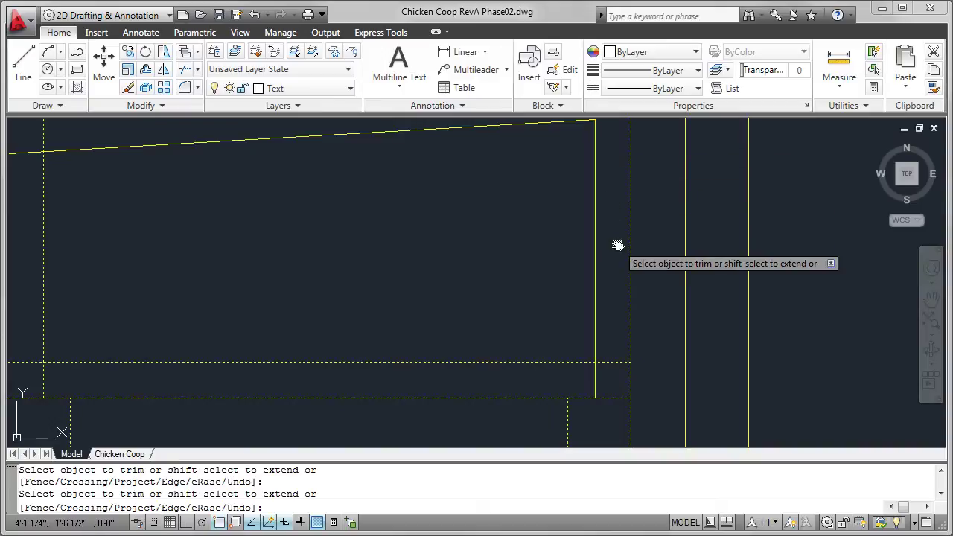
click(615, 365)
click(593, 385)
middle_drag(422, 350, 651, 255)
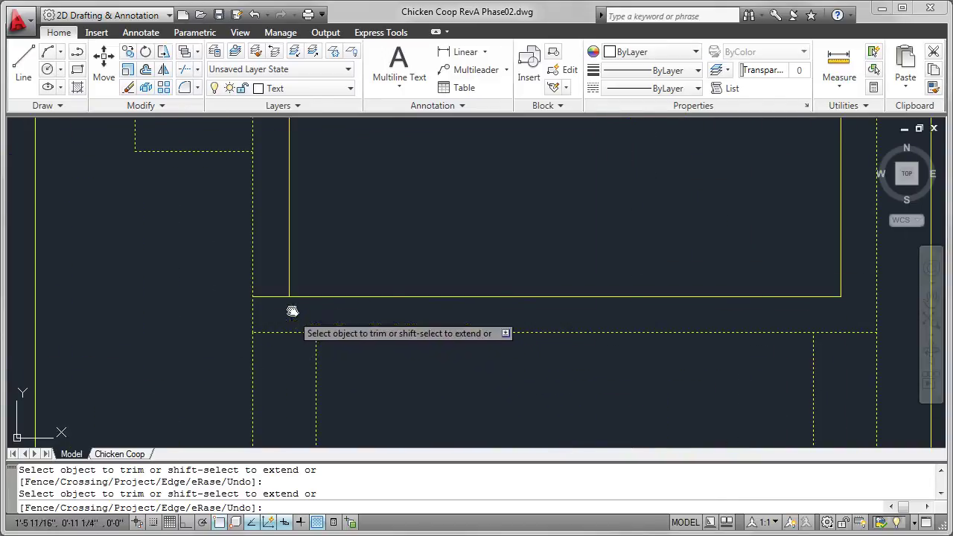
middle_drag(345, 218, 367, 389)
click(288, 255)
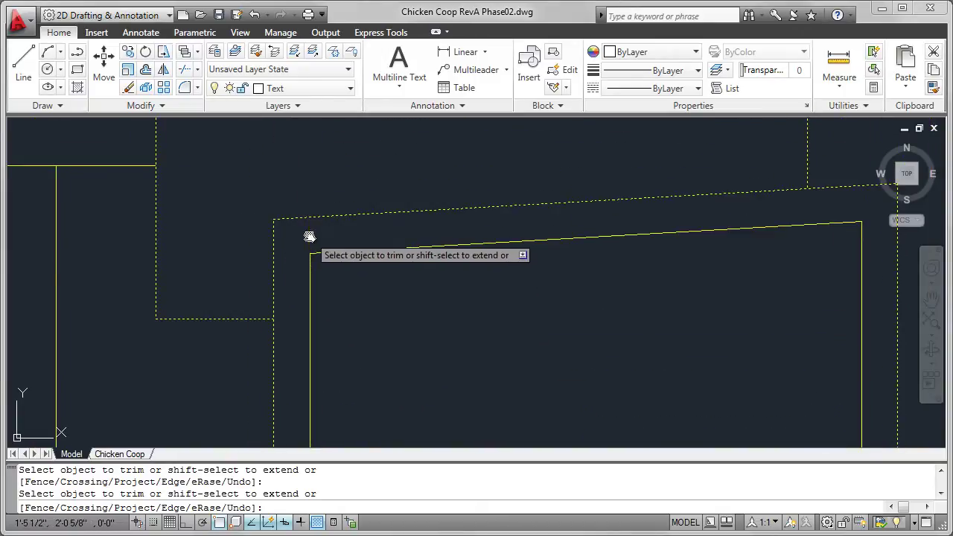
right_click(521, 161)
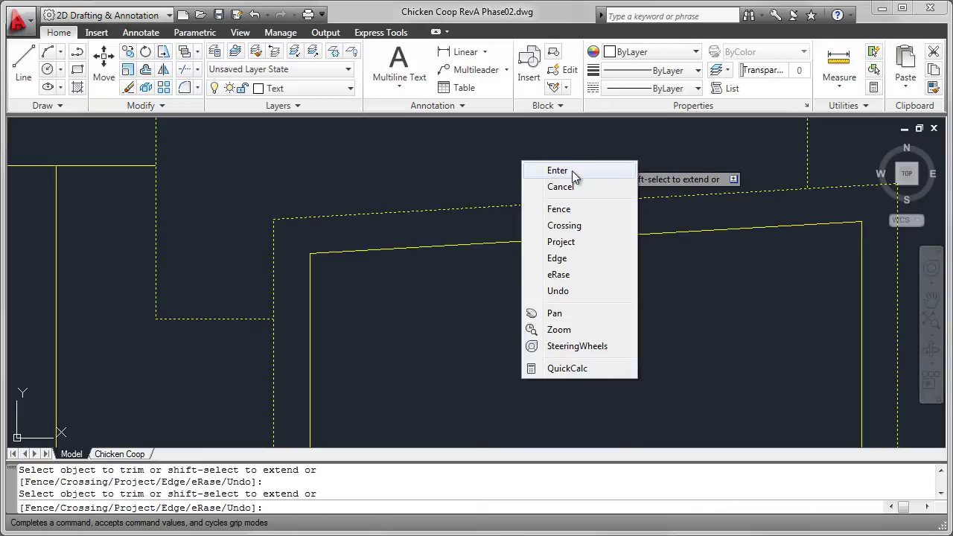
click(571, 171)
scroll(595, 298, down, 3)
middle_drag(595, 302, 474, 214)
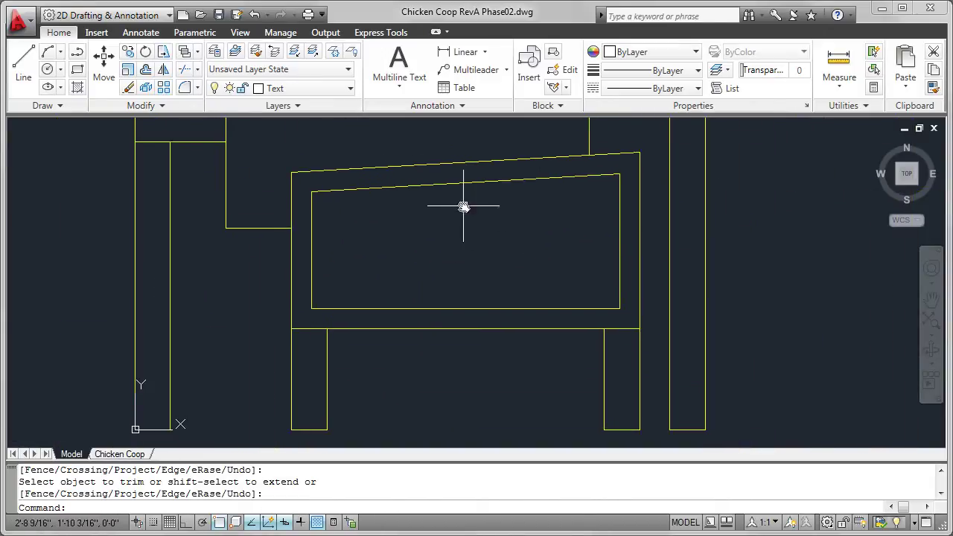
Step: Make Hatch the current layer and start a hatch with the ANSI37 pattern in ByLayer colour
click(351, 90)
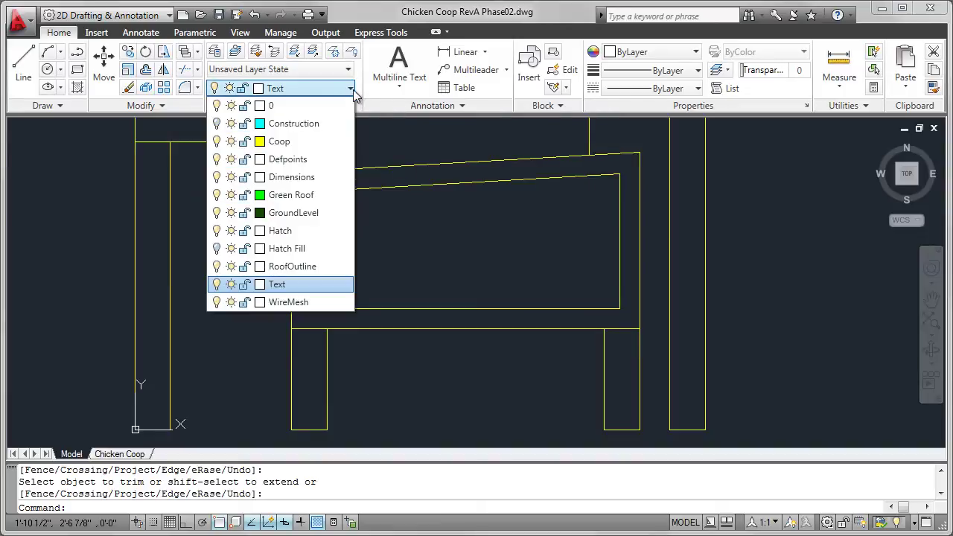
click(280, 230)
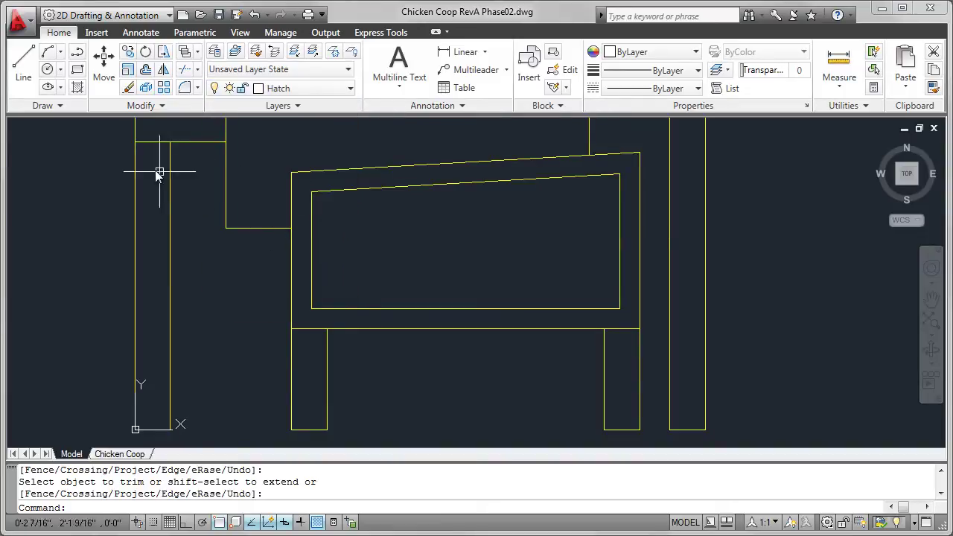
click(78, 88)
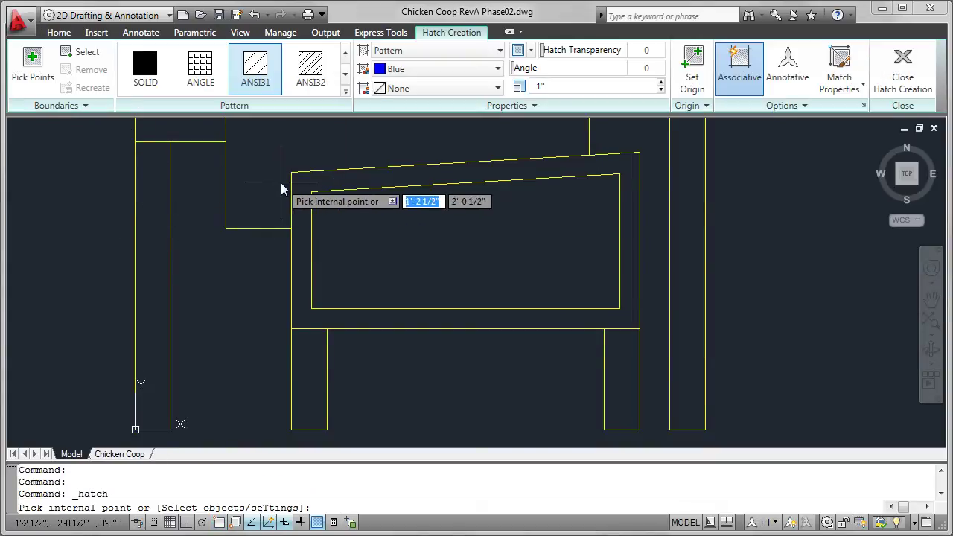
click(346, 91)
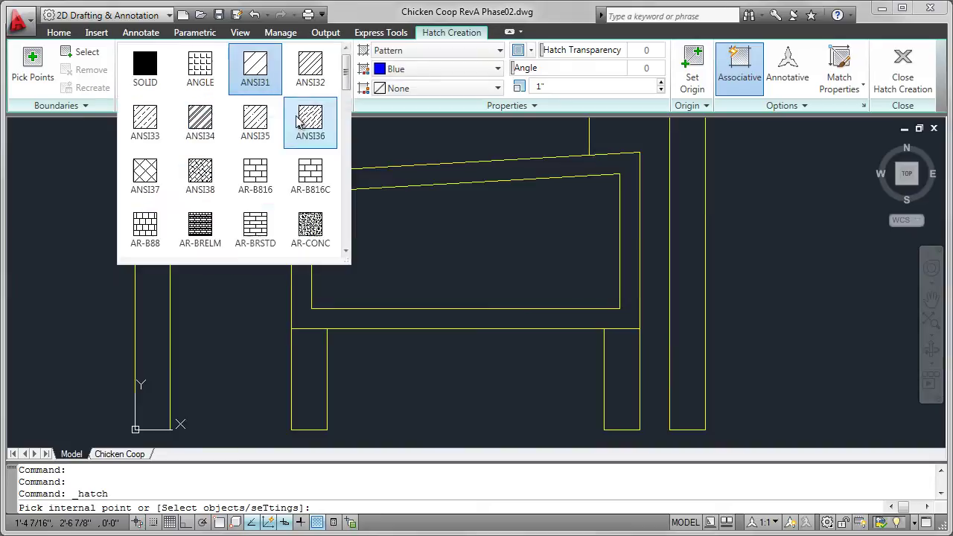
click(152, 173)
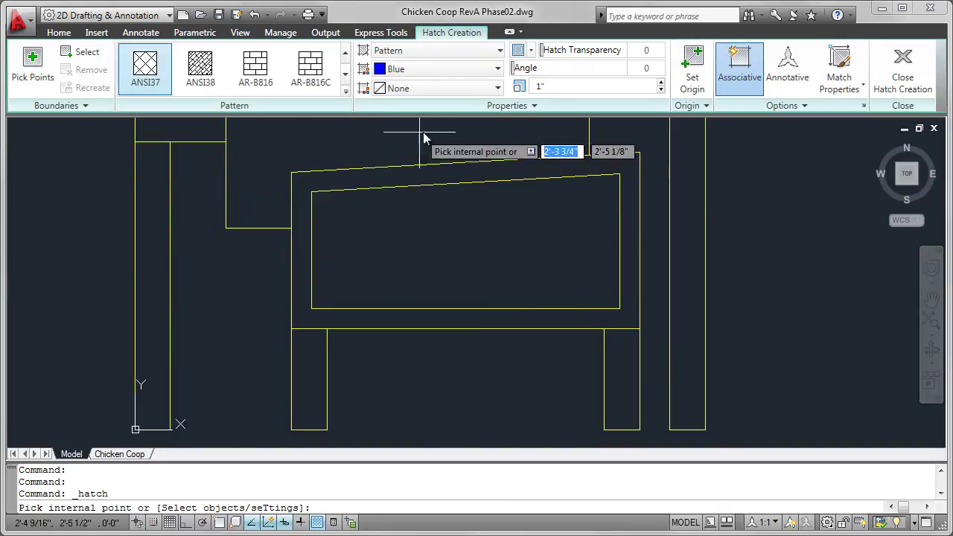
click(498, 70)
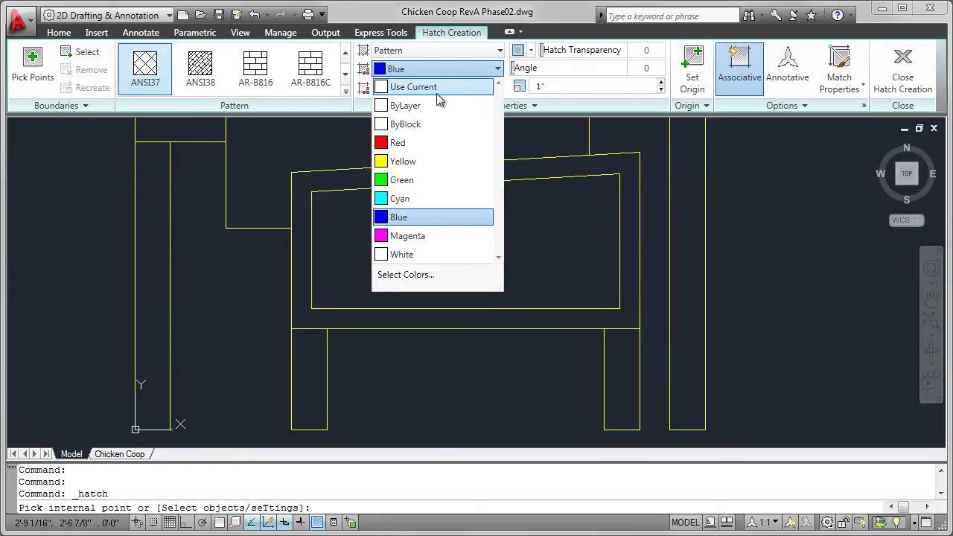
click(406, 104)
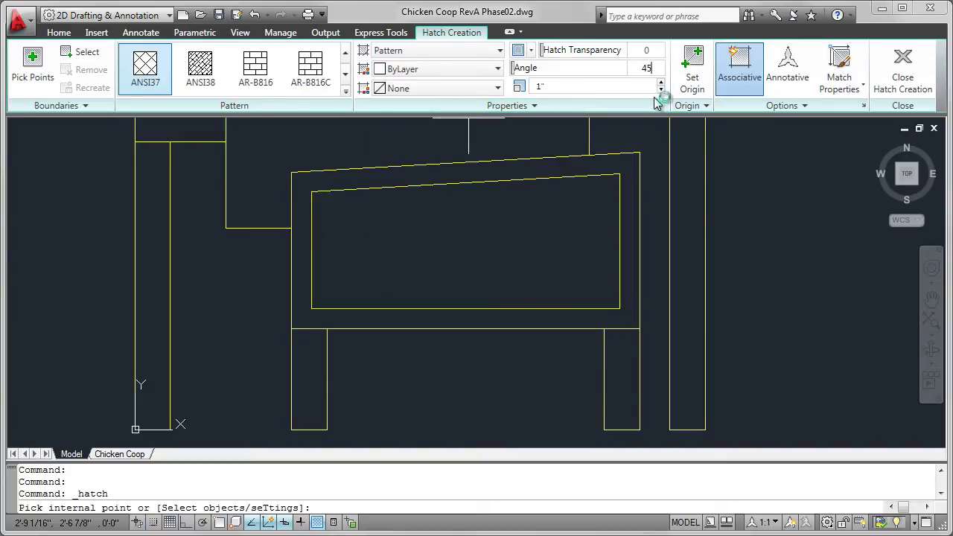
Step: Set the hatch angle to 45 and scale to 12, then fill the door's inner rectangle
key(Return)
click(565, 85)
text(12)
key(Return)
click(416, 247)
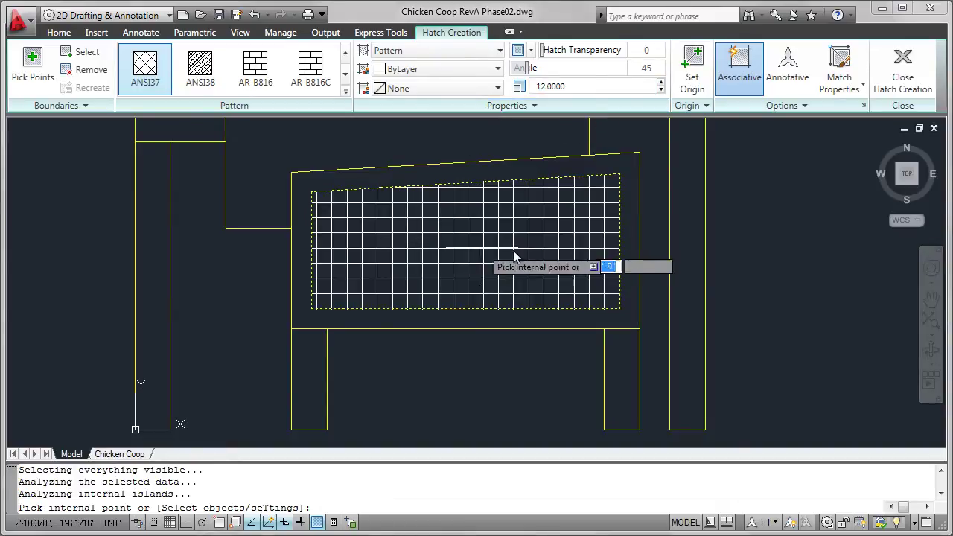
right_click(743, 191)
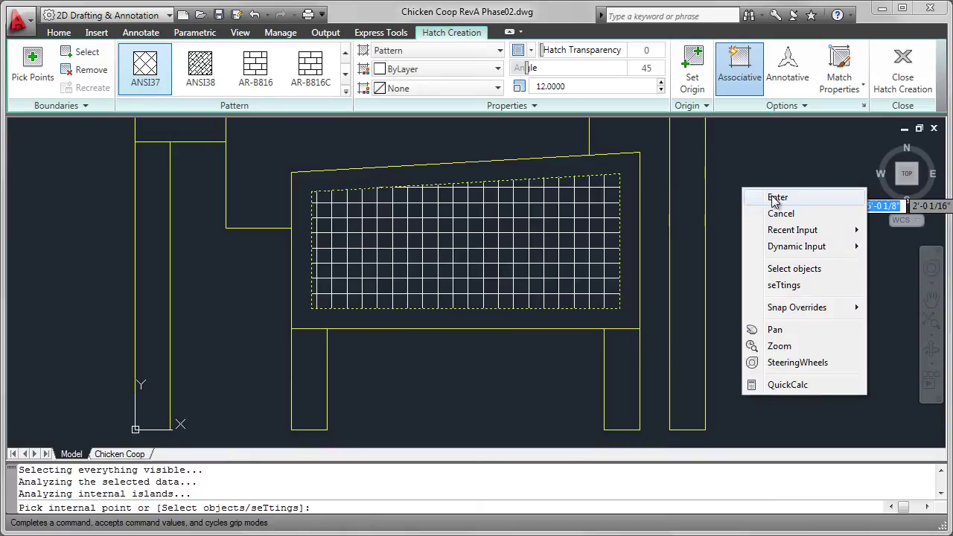
click(771, 197)
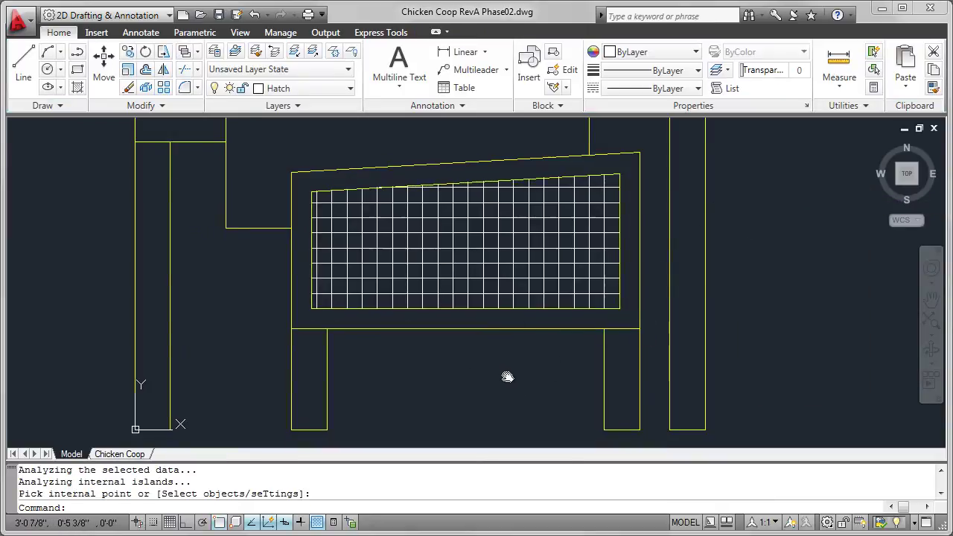
Step: On the GroundLevel layer, draw a horizontal ground line across the coop's base
mouse_move(509, 375)
middle_down()
mouse_move(496, 227)
mouse_move(511, 246)
middle_up()
scroll(513, 260, down, 2)
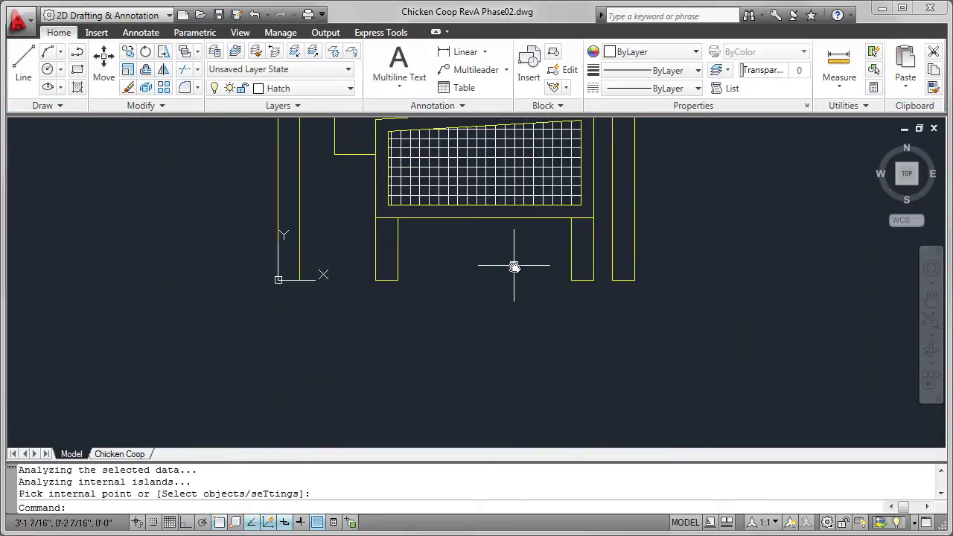
click(350, 89)
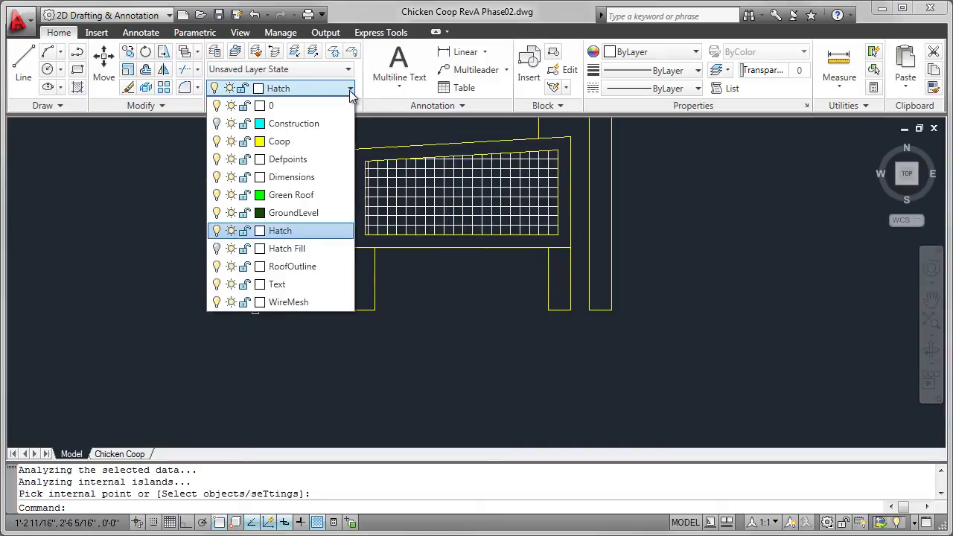
click(311, 213)
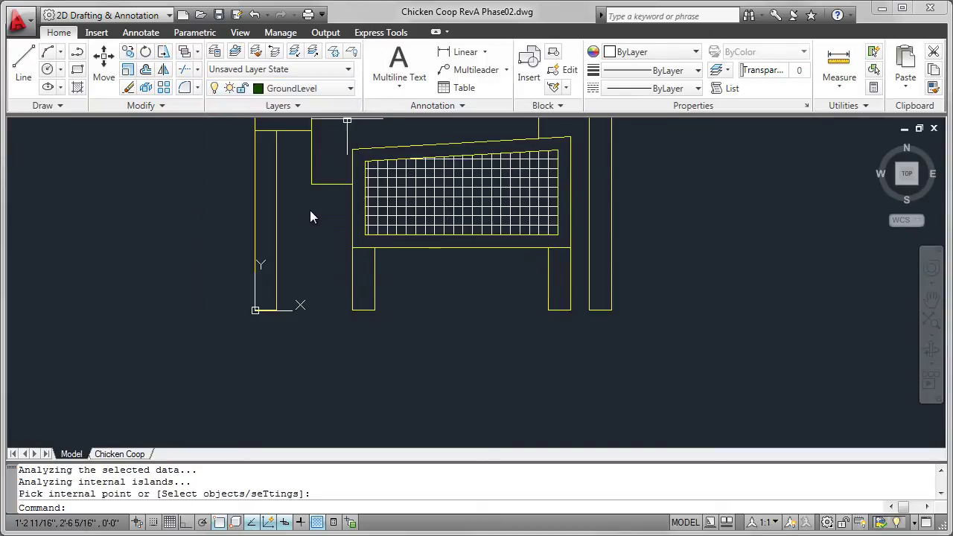
click(23, 65)
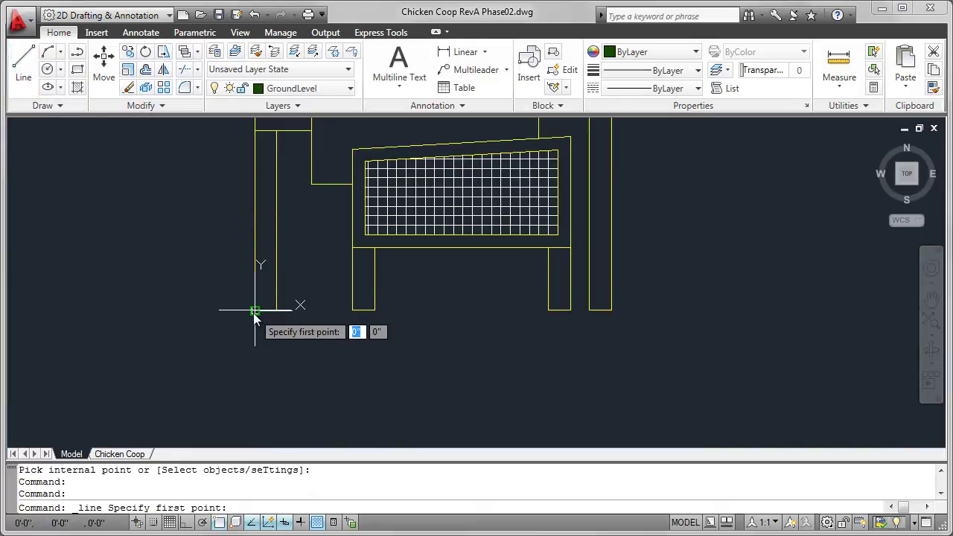
click(163, 311)
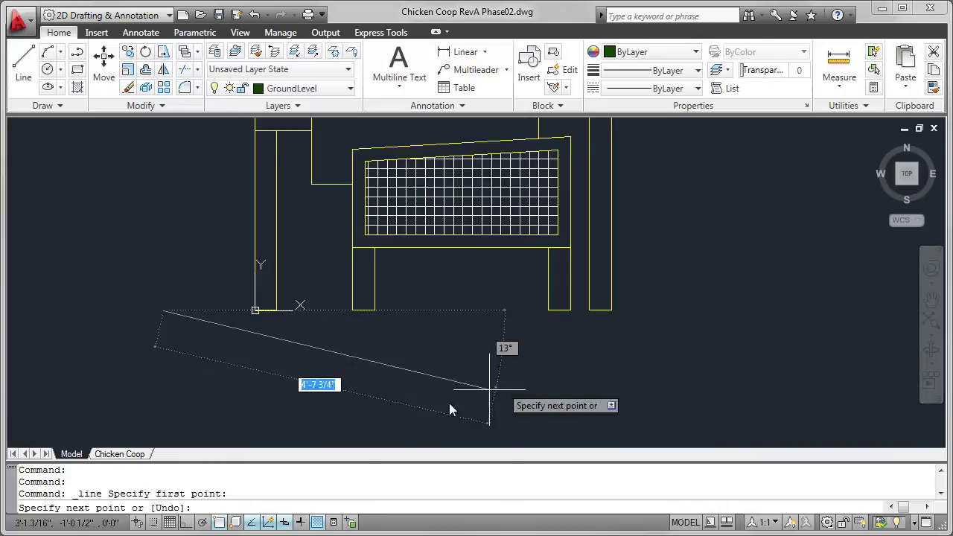
click(186, 522)
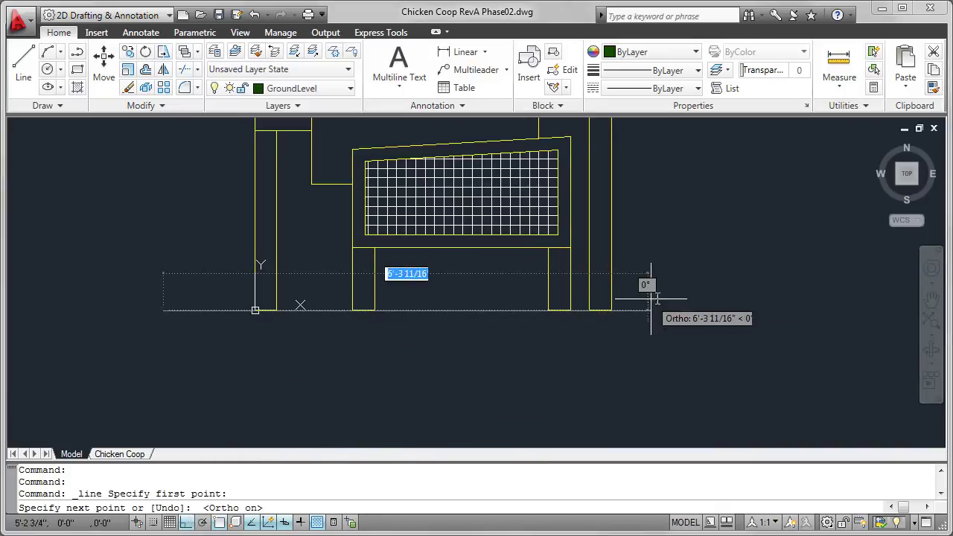
click(718, 306)
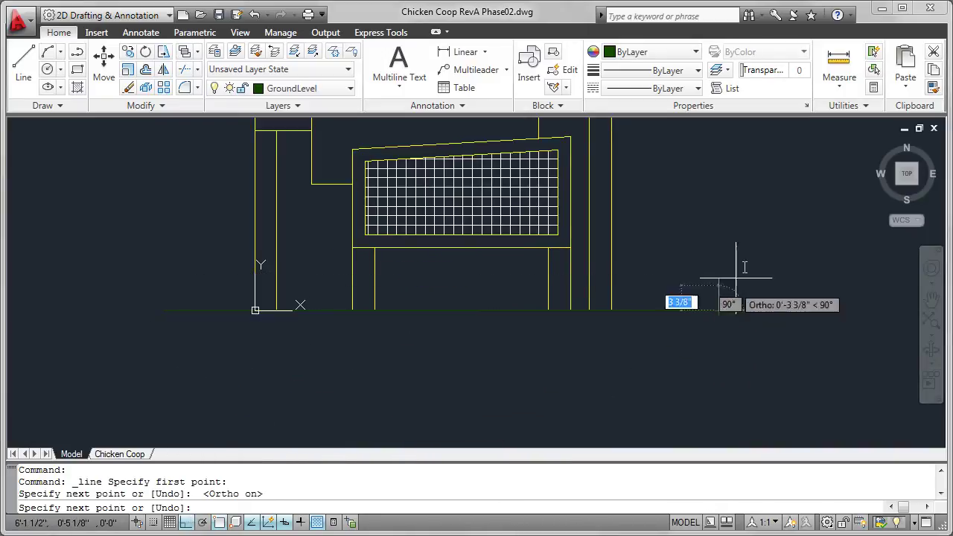
right_click(778, 232)
click(803, 242)
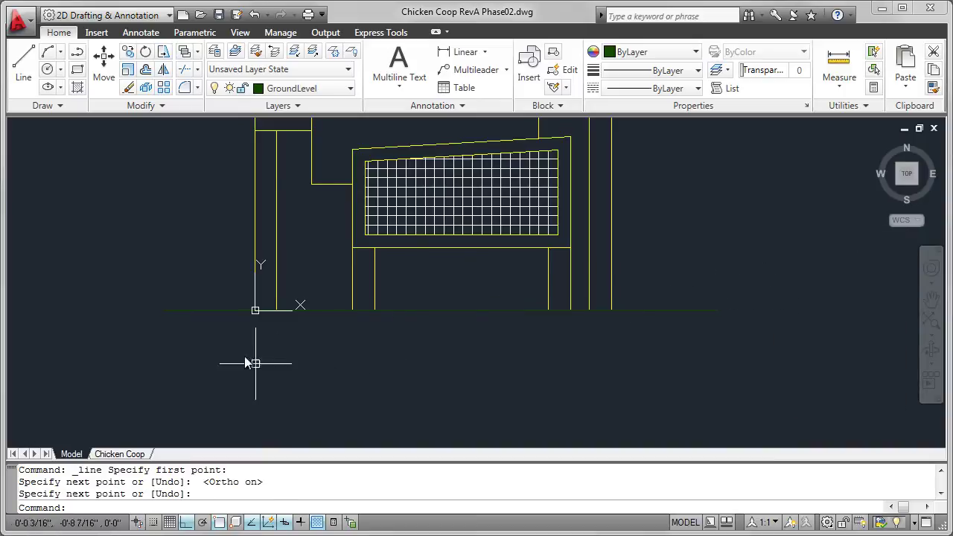
Step: Draw a wavy fit-point spline below the ground line, from its left end to its right end
click(60, 106)
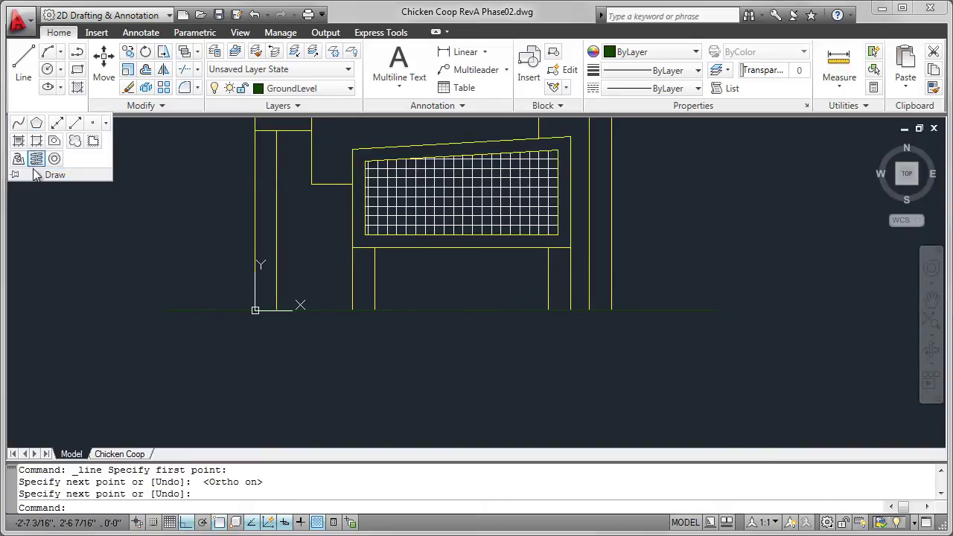
click(19, 125)
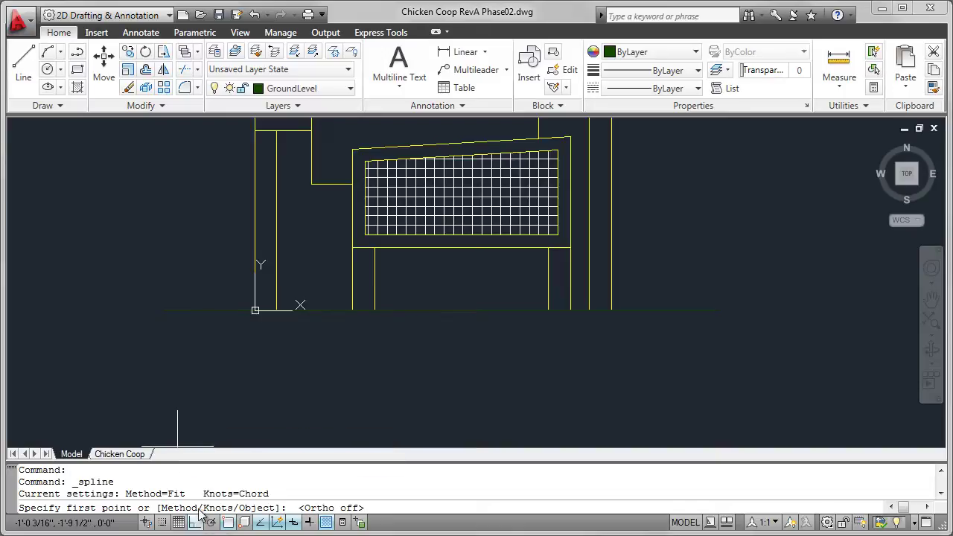
click(175, 327)
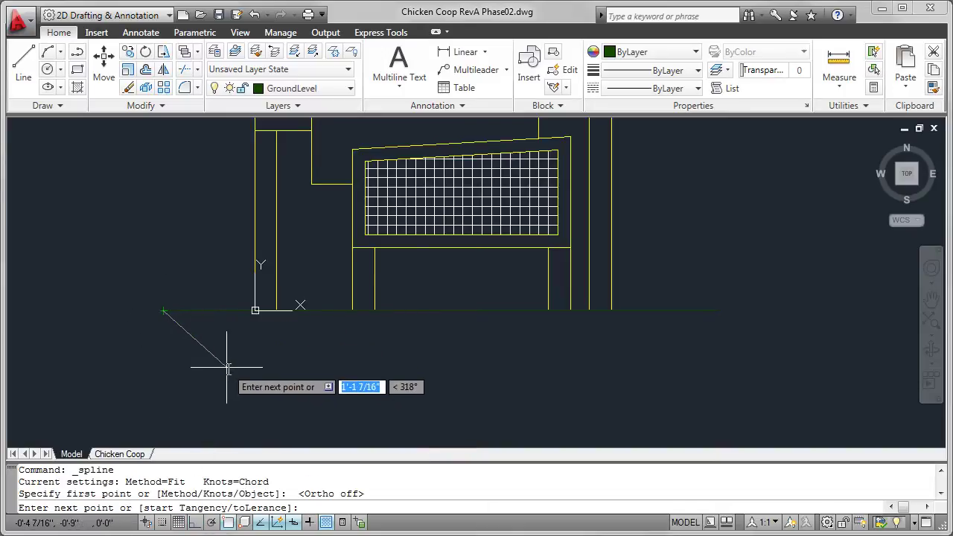
click(227, 367)
click(417, 346)
click(588, 365)
click(662, 356)
click(727, 314)
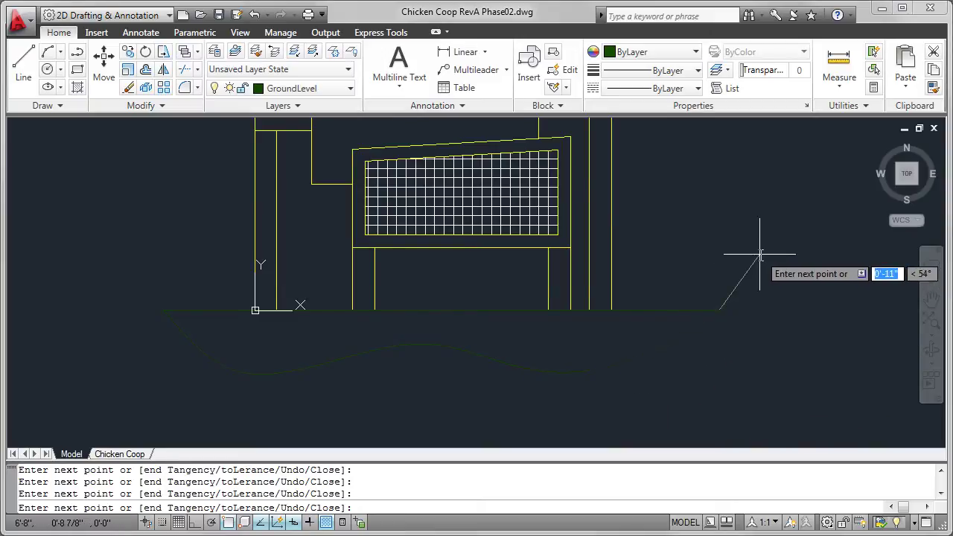
right_click(759, 255)
click(797, 267)
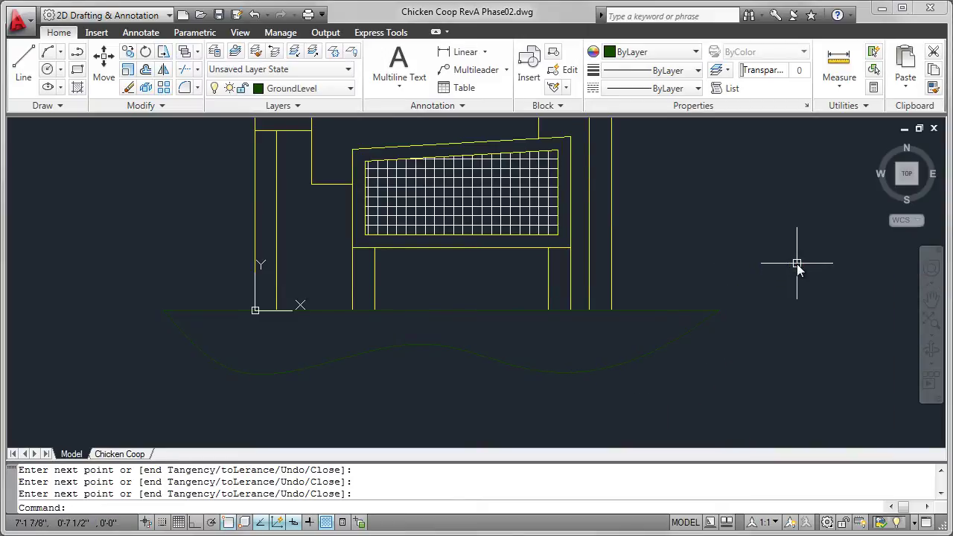
Step: Fill the soil between the ground line and the wavy curve with EARTH hatch at 0°
click(78, 88)
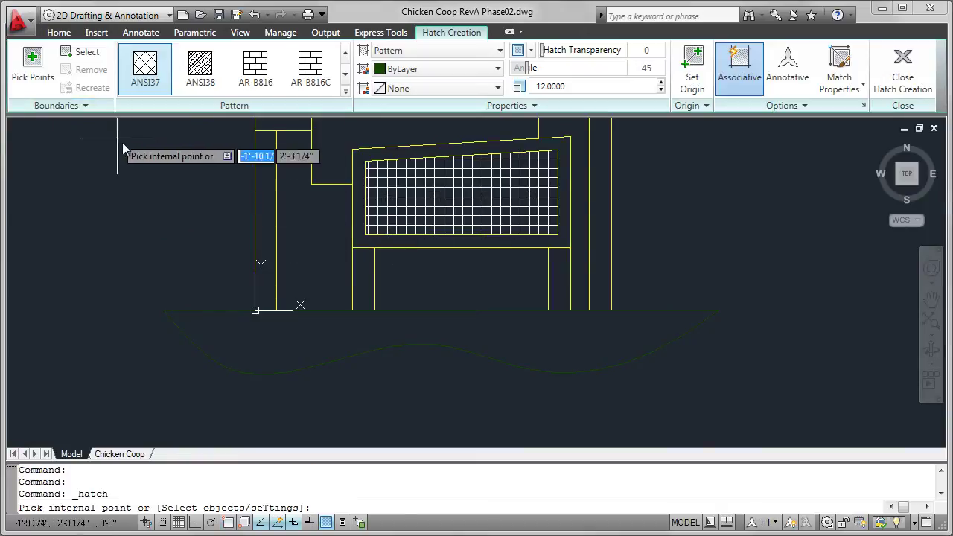
click(344, 92)
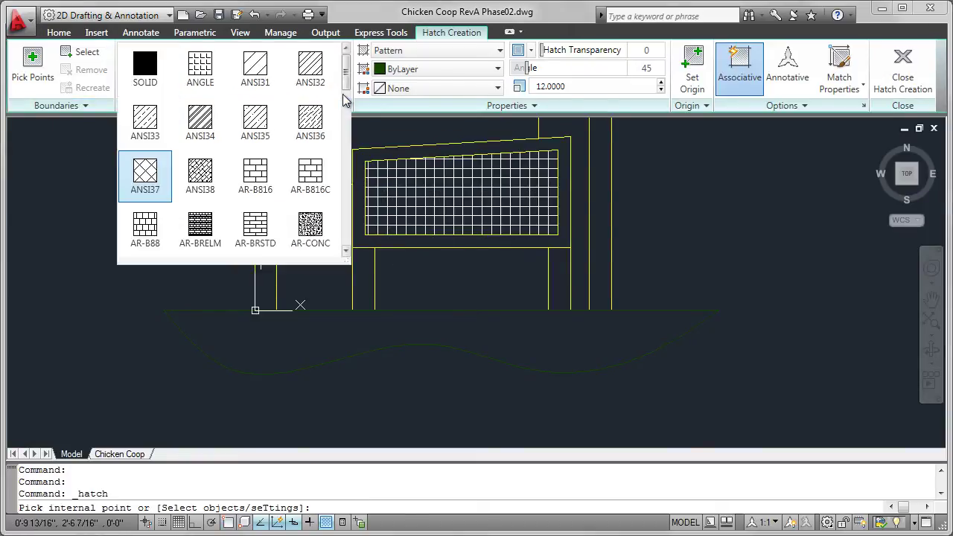
click(345, 253)
scroll(345, 253, down, 3)
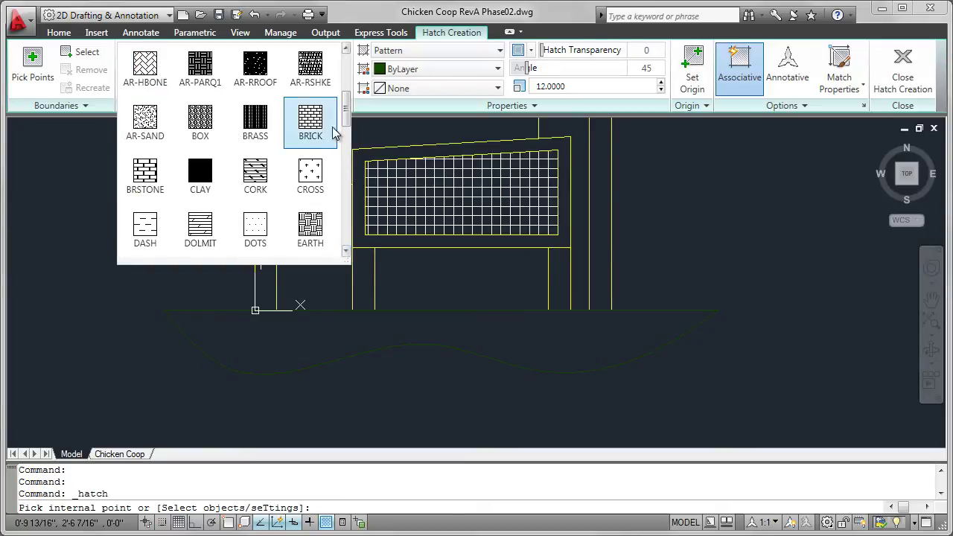
click(319, 231)
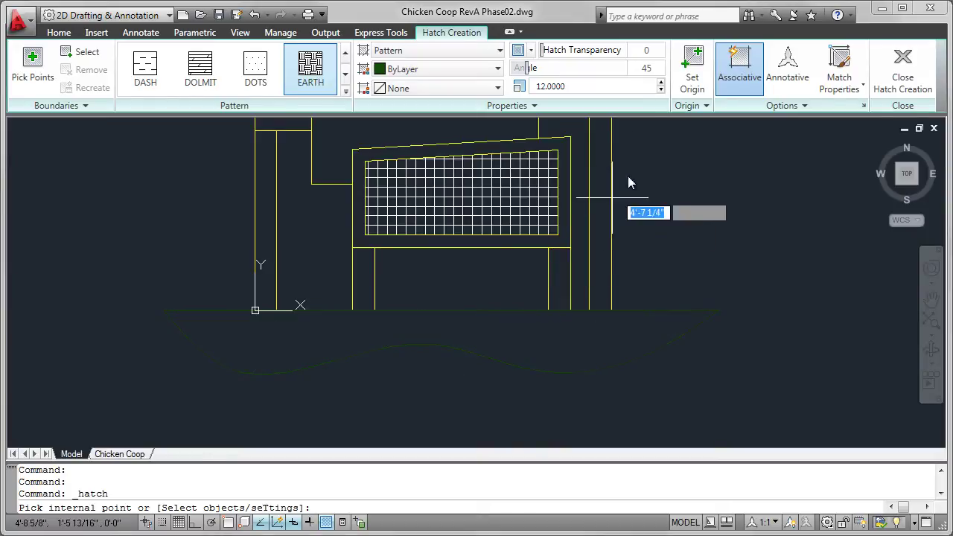
click(646, 67)
text(0)
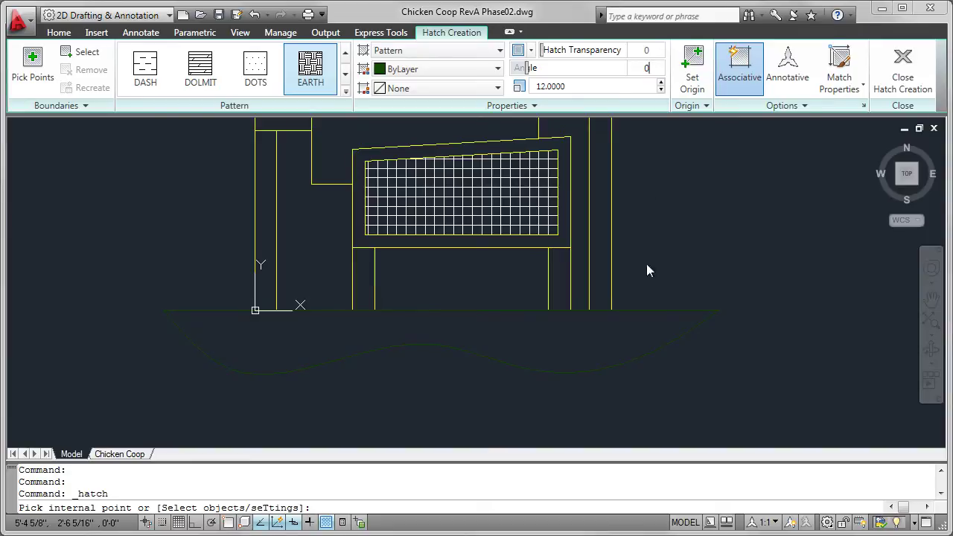
right_click(577, 343)
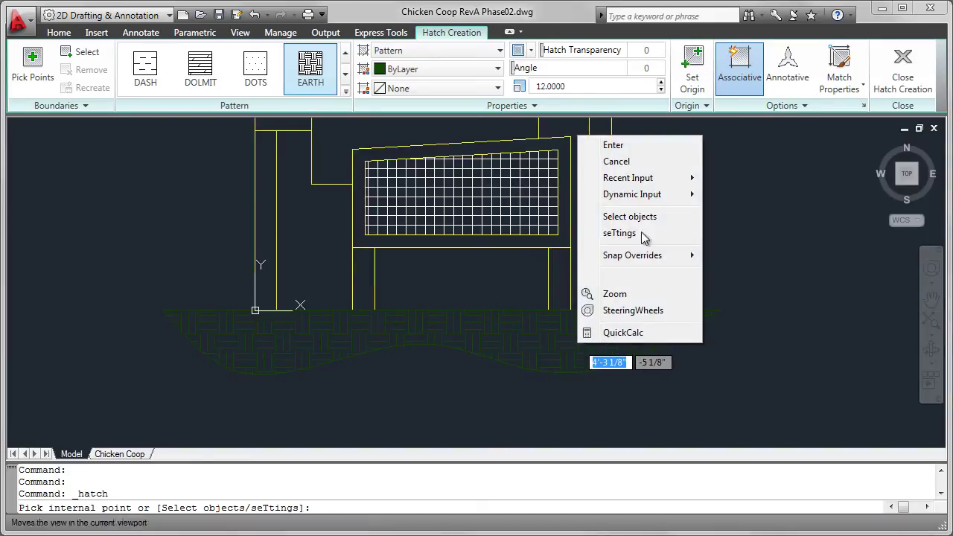
click(613, 145)
scroll(765, 283, down, 3)
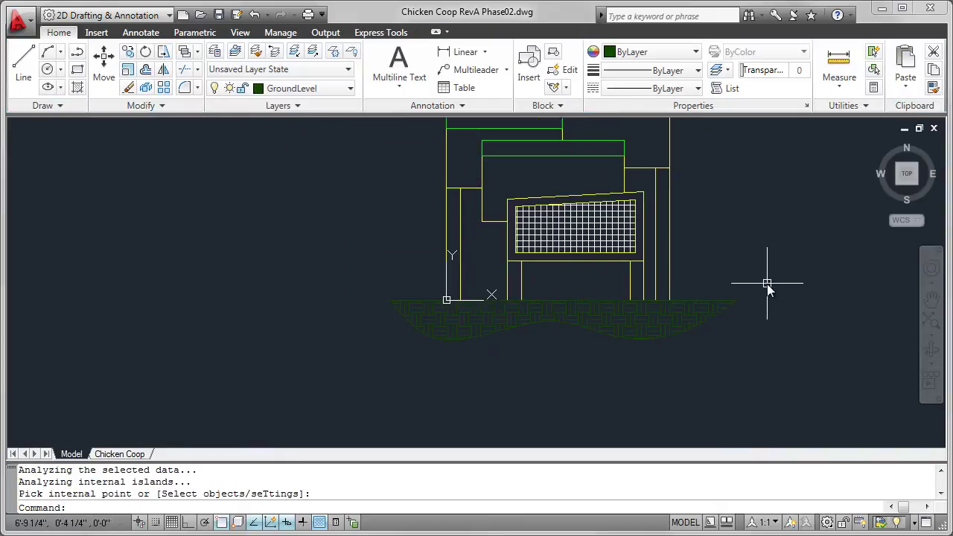
middle_drag(744, 312, 686, 347)
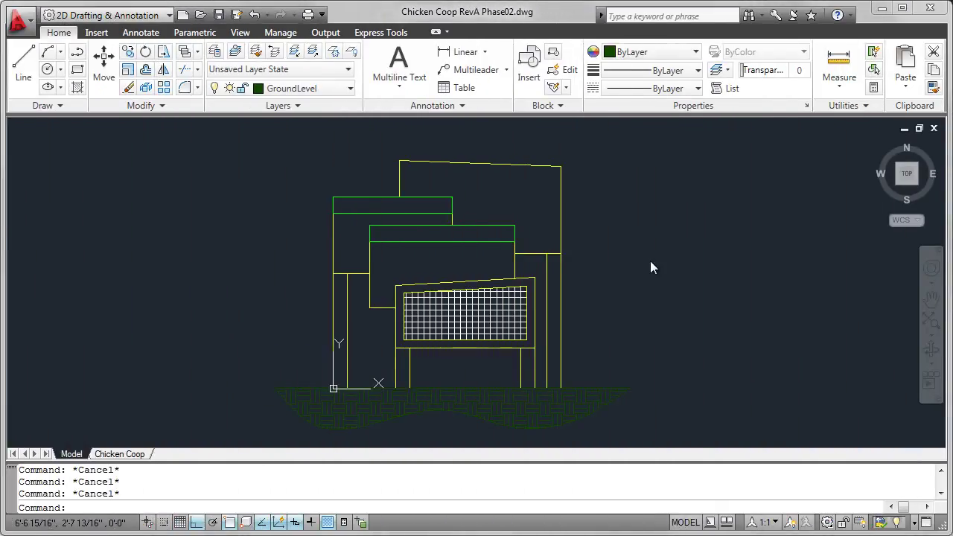
Step: Make Coop the current layer and draw the top view's bottom edge aligned with the front view
click(350, 88)
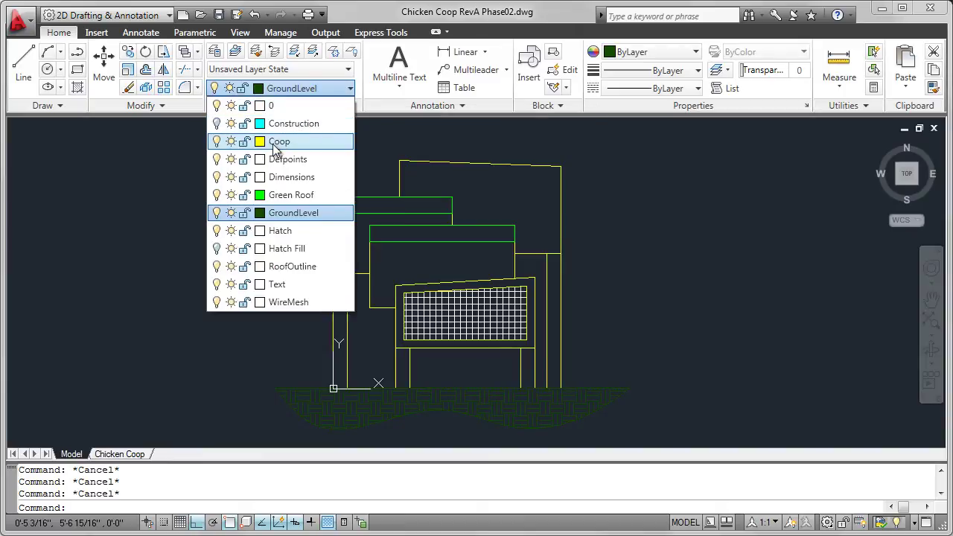
click(281, 141)
click(24, 64)
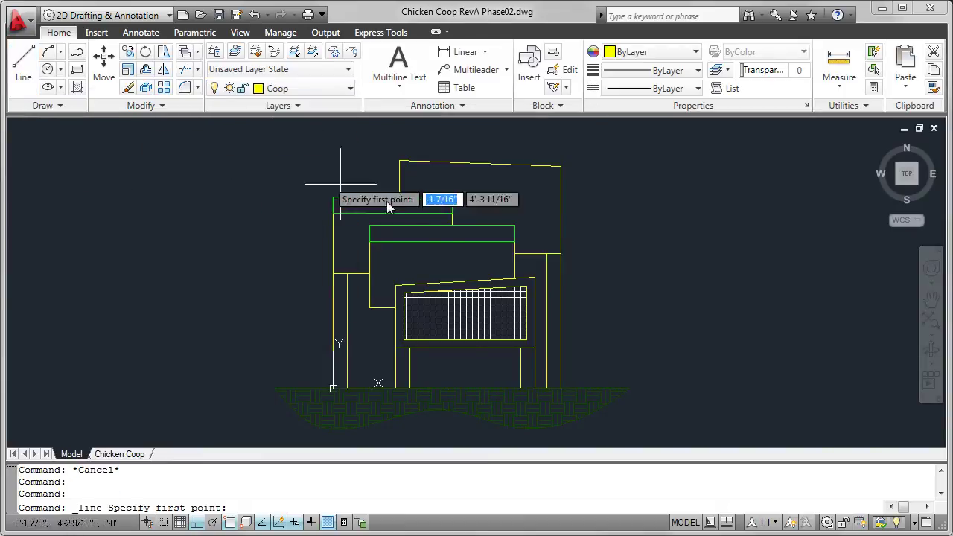
scroll(506, 239, up, 2)
scroll(524, 236, down, 4)
scroll(527, 240, down, 2)
mouse_move(528, 240)
middle_down()
mouse_move(491, 372)
mouse_move(459, 359)
middle_up()
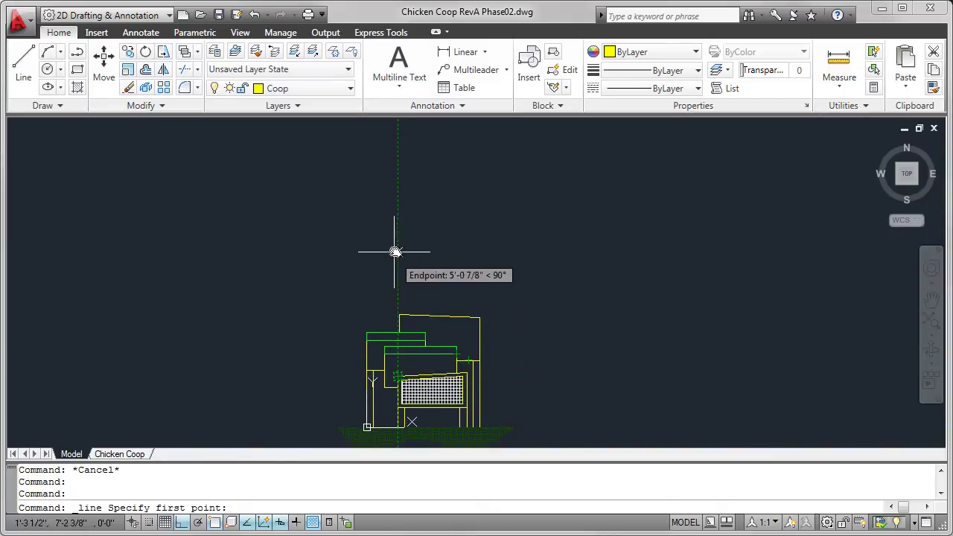
click(395, 225)
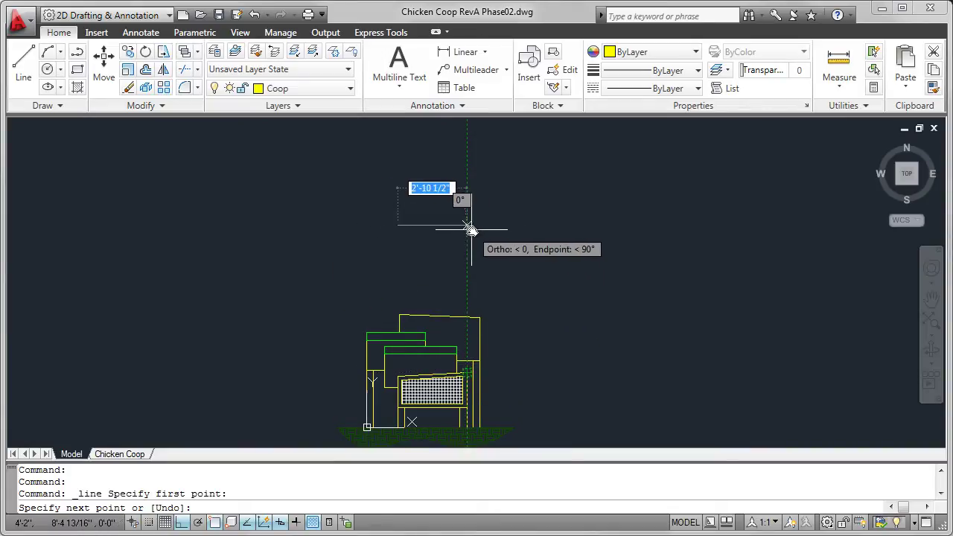
click(470, 228)
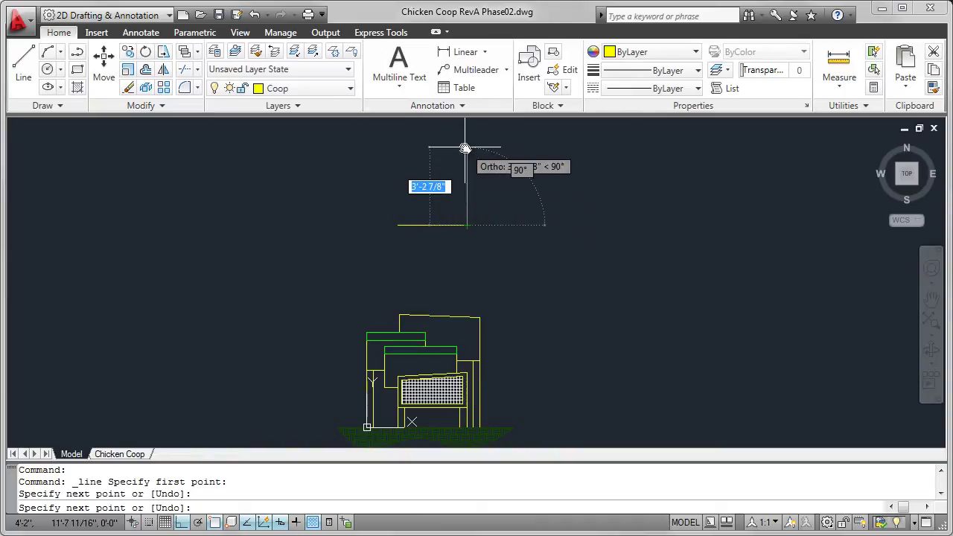
Step: Add the 34-inch side and the top edge to close the top view's outline
text(34)
key(Return)
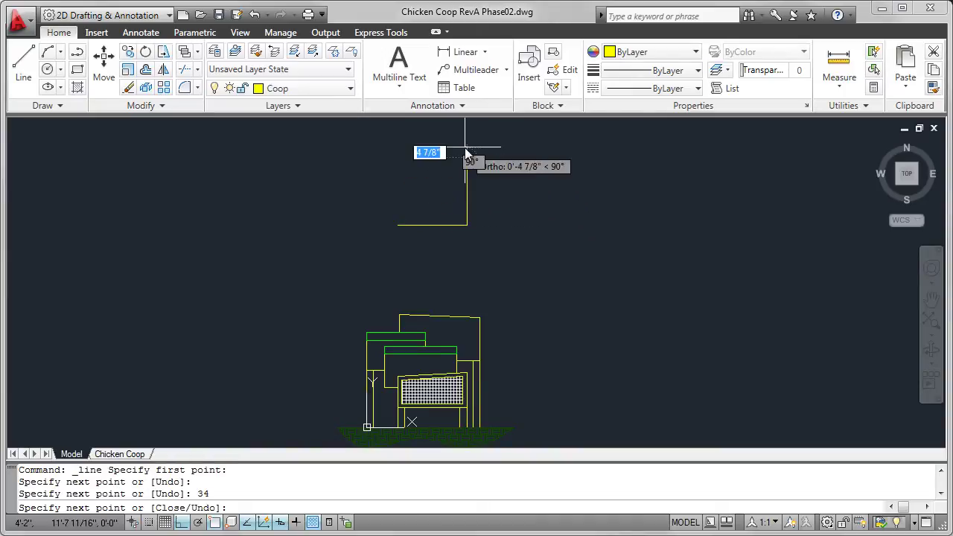
click(401, 168)
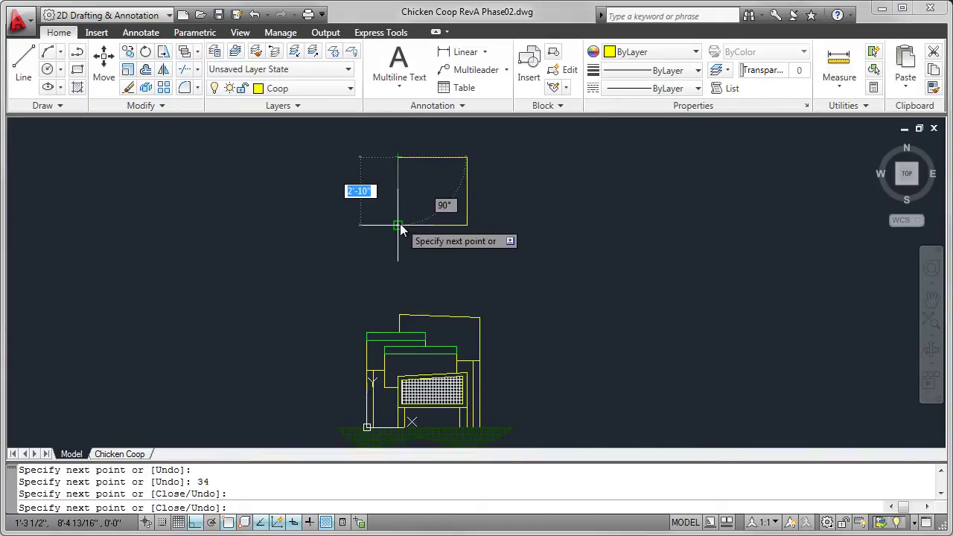
right_click(508, 216)
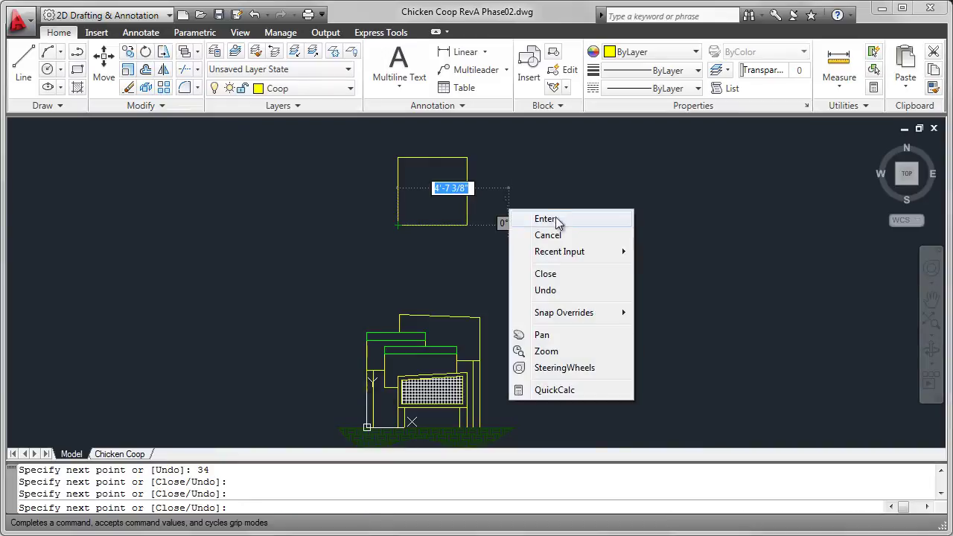
click(544, 219)
click(23, 63)
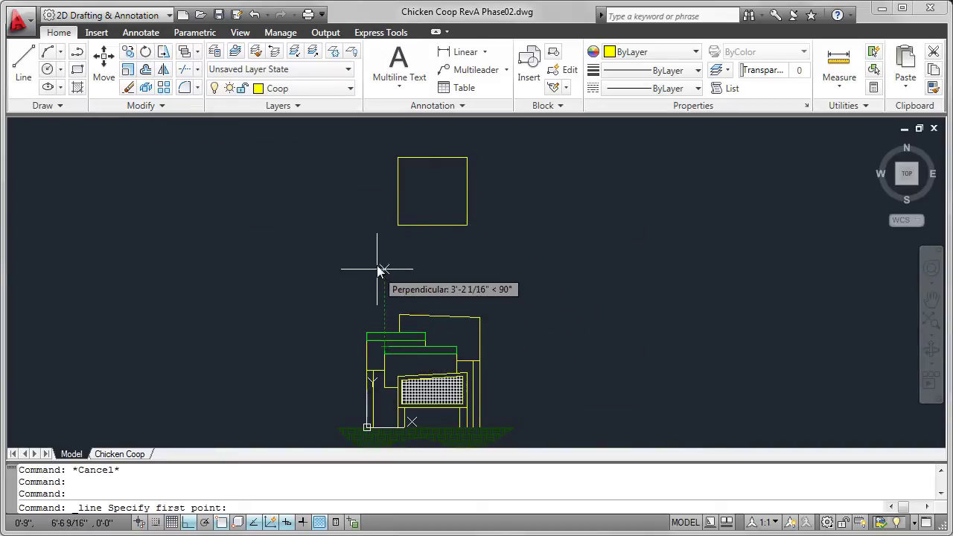
Step: Draw a 34-inch-deep rectangle above the front view, aligned with the front view's edge
click(383, 189)
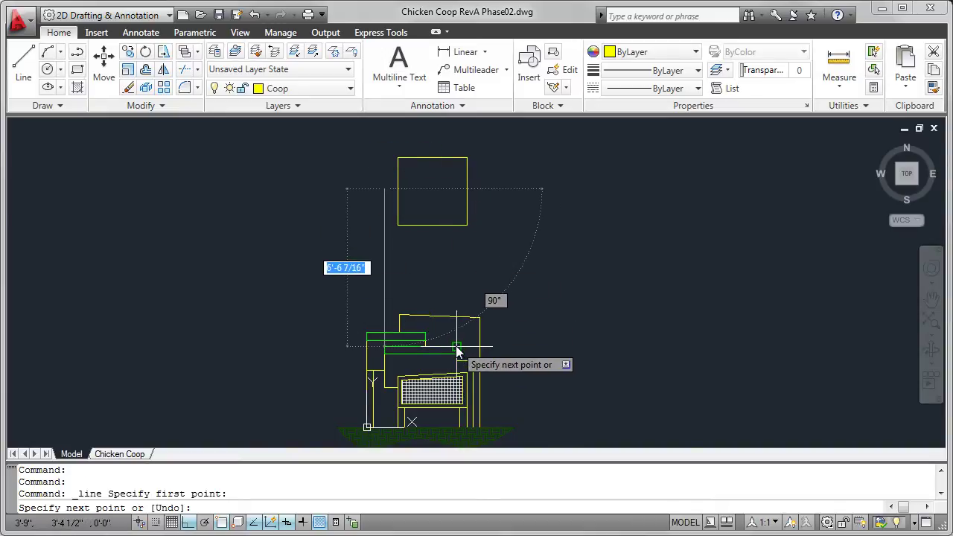
click(455, 190)
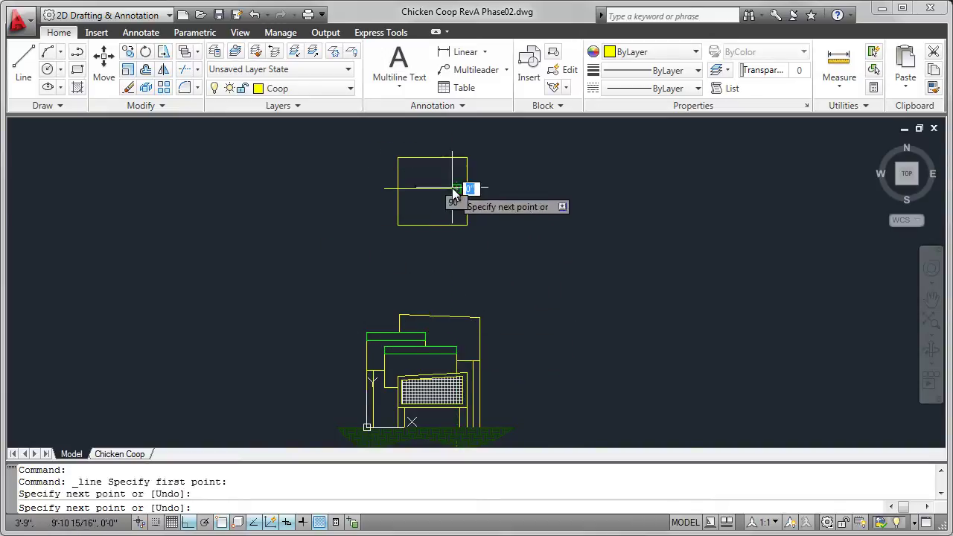
mouse_move(464, 181)
middle_down()
mouse_move(467, 228)
mouse_move(476, 217)
middle_up()
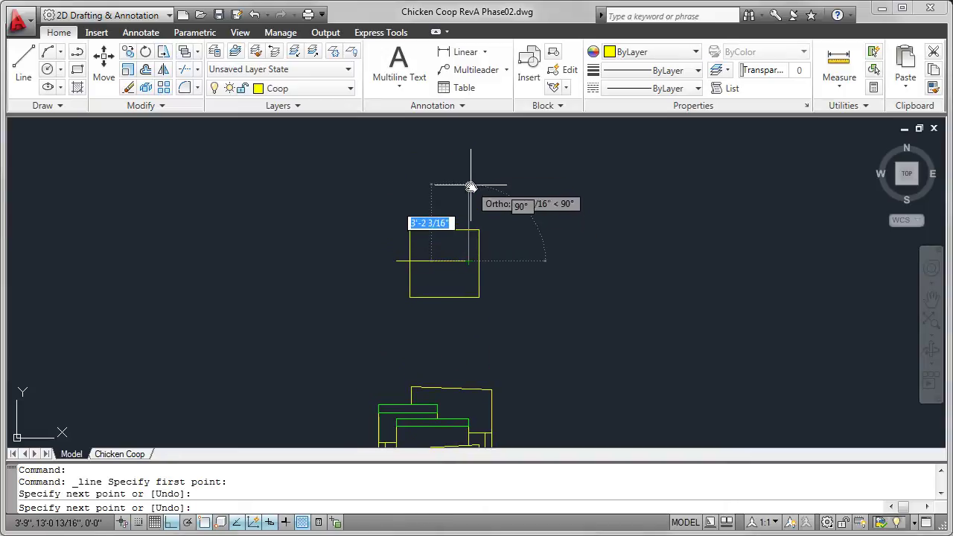
text(34)
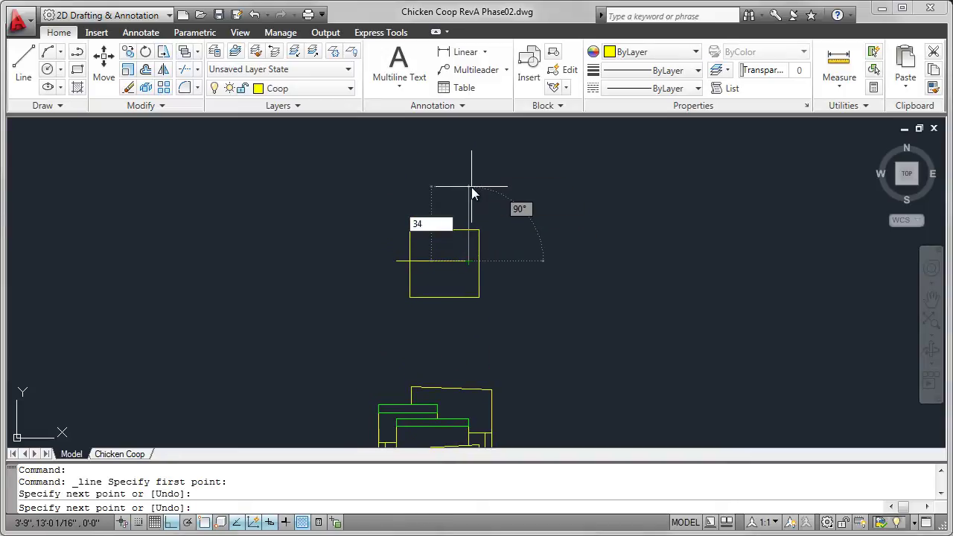
key(Return)
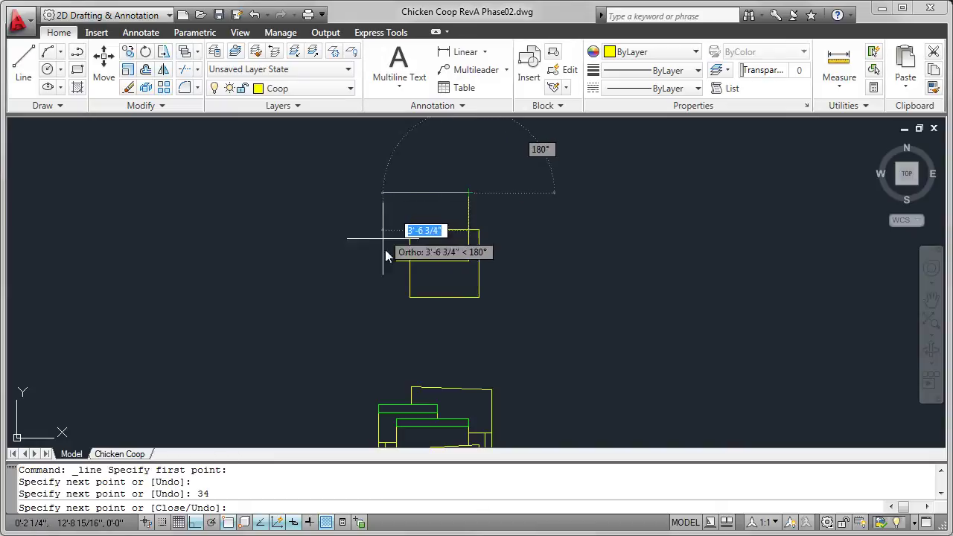
click(394, 194)
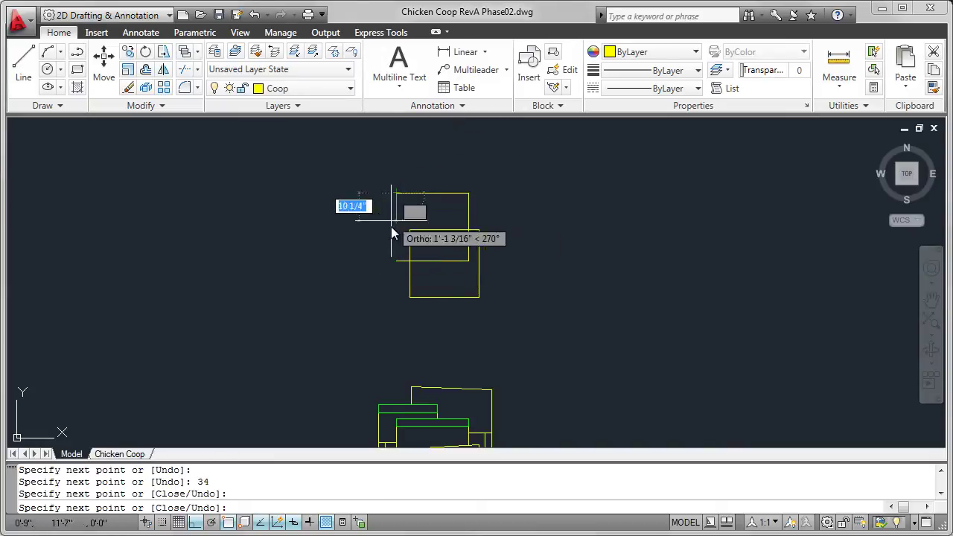
click(396, 262)
right_click(571, 229)
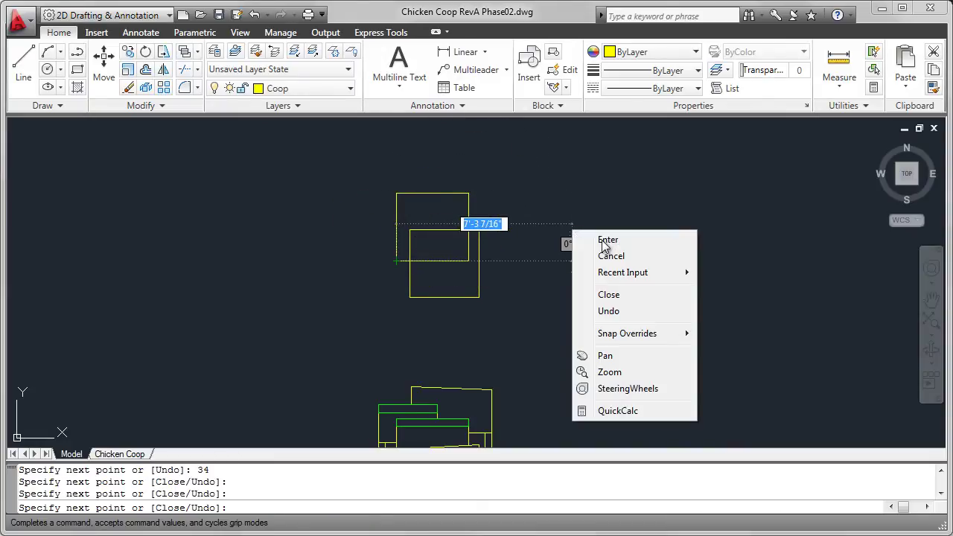
click(603, 242)
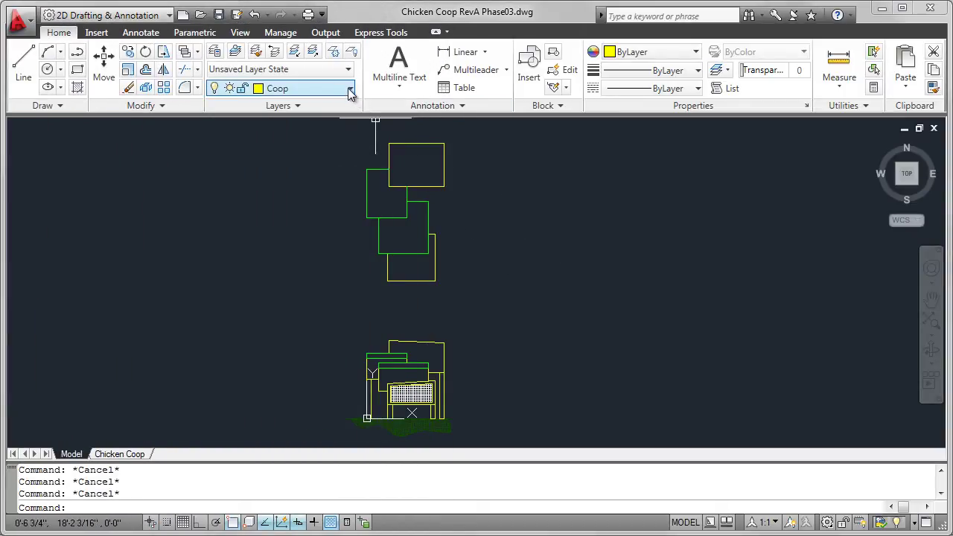
Step: Make Construction the current layer and draw a 45° miter ray from the roof's right corner
click(350, 89)
click(316, 125)
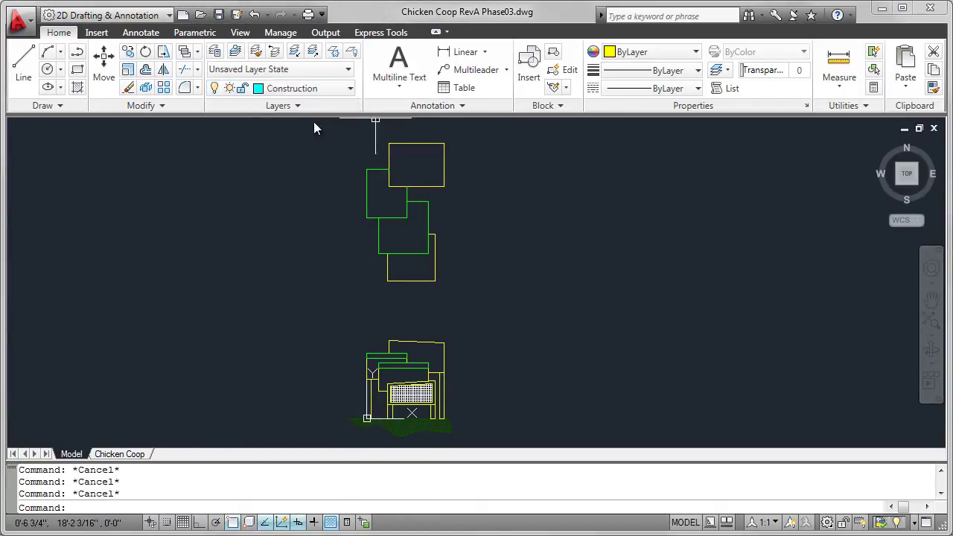
click(63, 108)
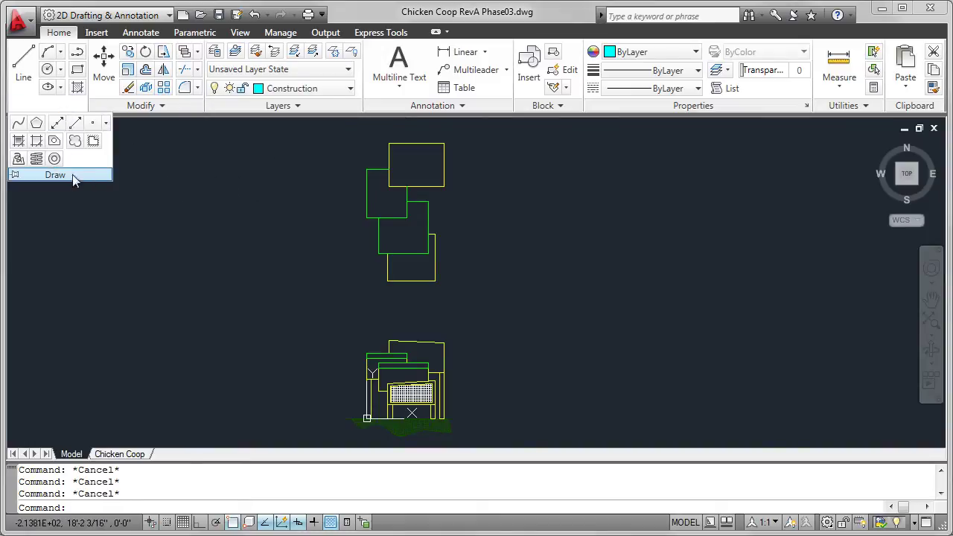
click(76, 124)
scroll(476, 353, up, 2)
scroll(476, 353, up, 3)
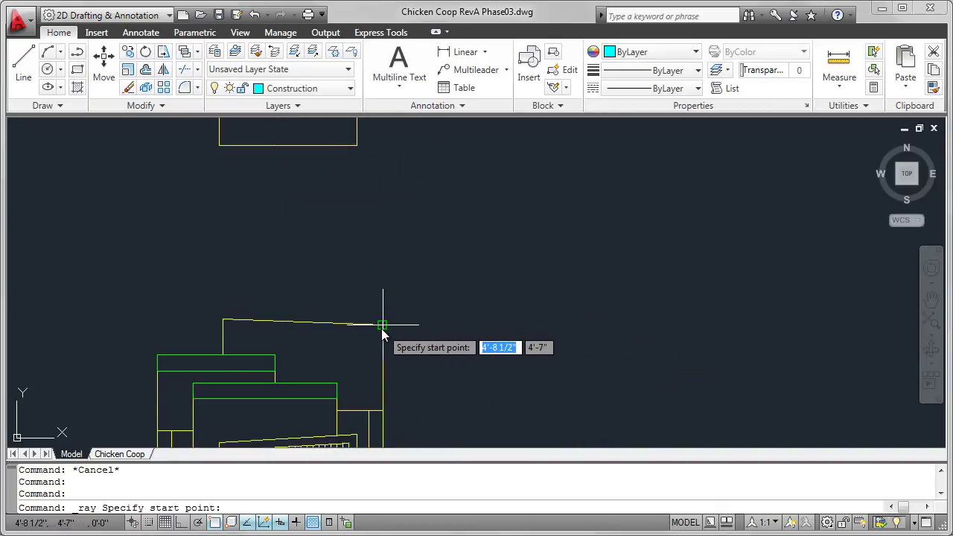
click(382, 325)
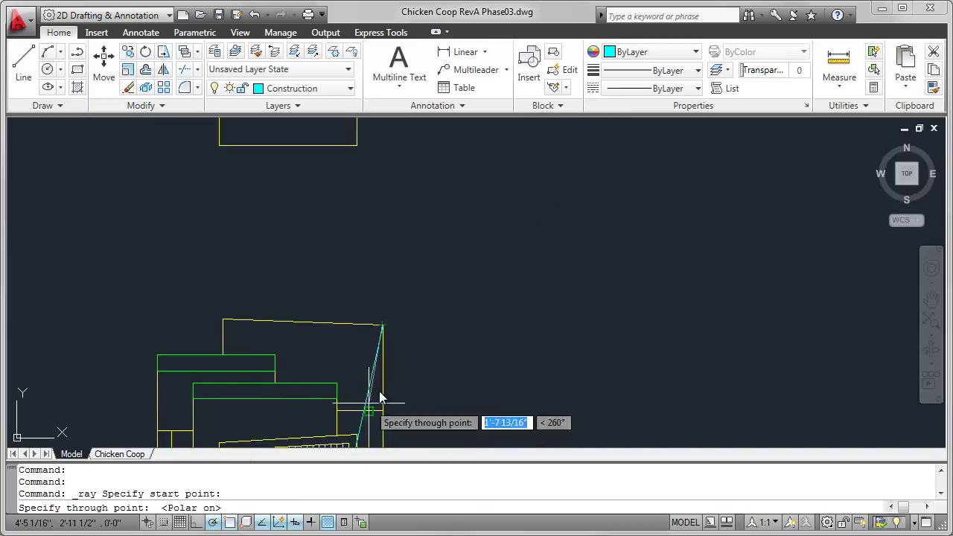
click(531, 185)
key(Return)
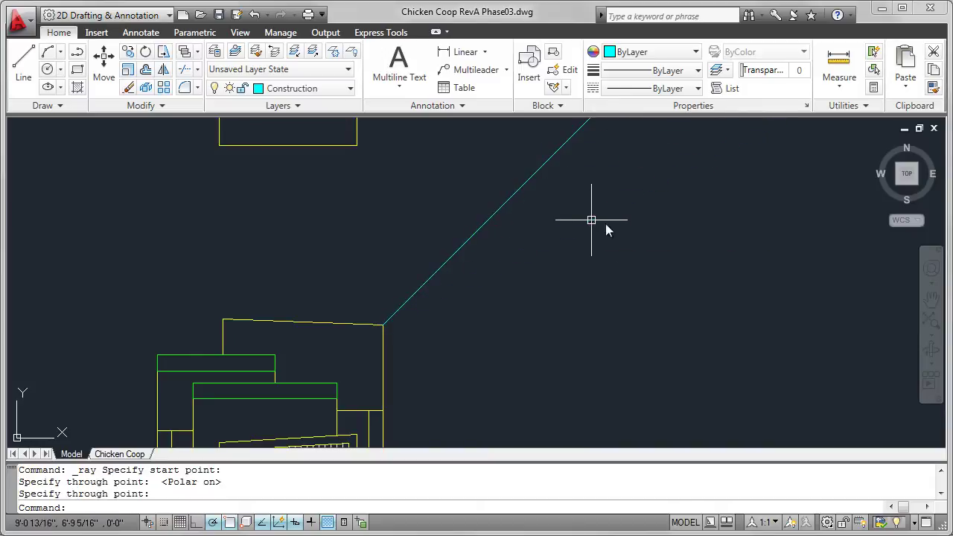
Step: Project a horizontal ray from the yellow rectangle's corner across the 45° diagonal
click(60, 106)
click(77, 128)
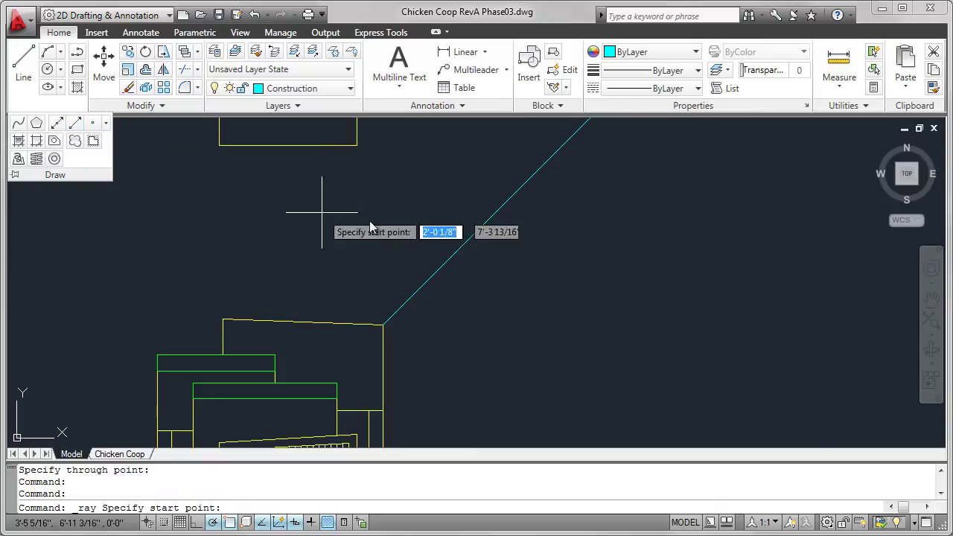
middle_drag(428, 213, 449, 299)
scroll(450, 273, up, 2)
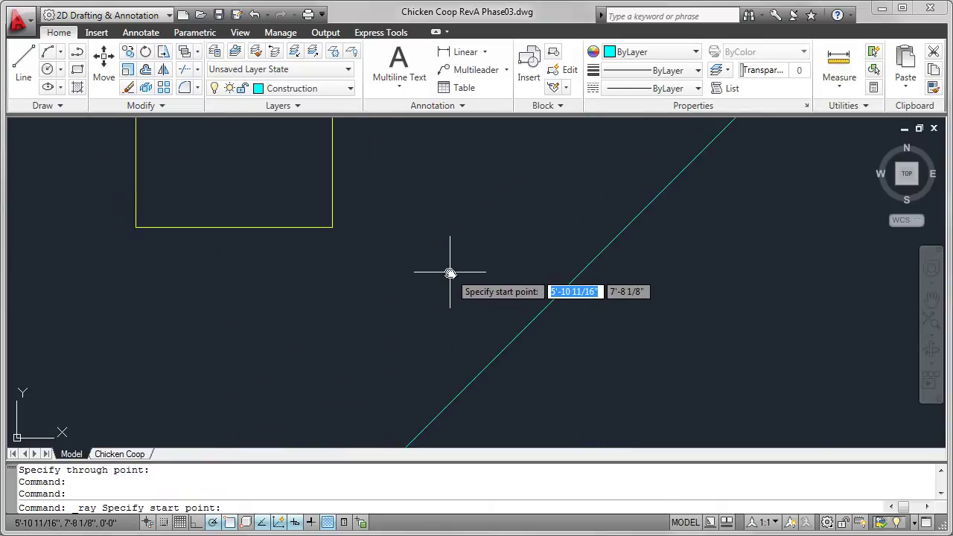
scroll(456, 294, down, 3)
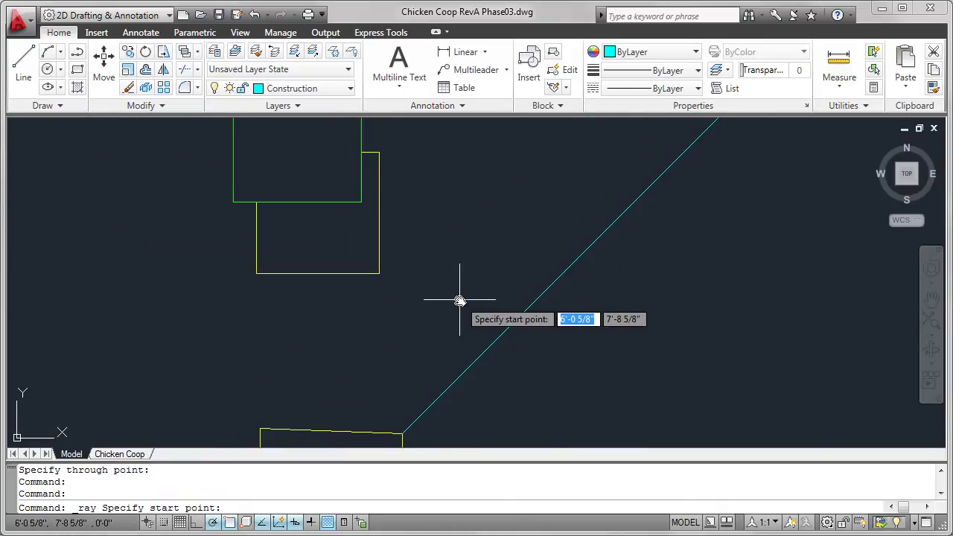
click(379, 273)
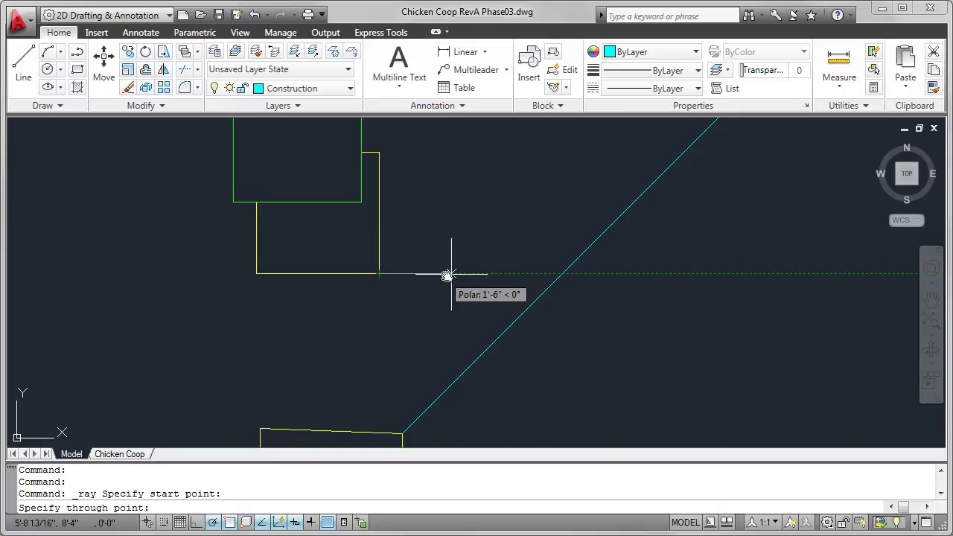
click(556, 275)
key(Return)
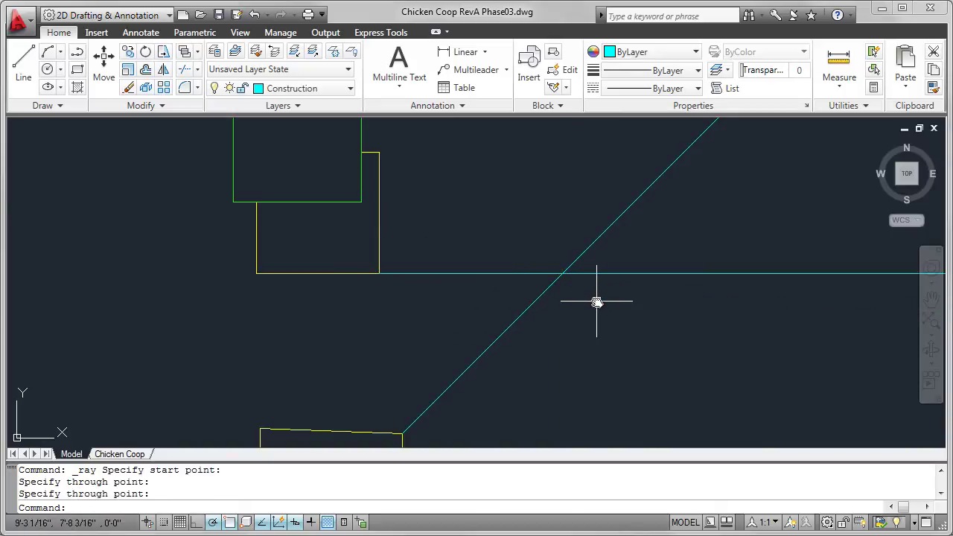
Step: Drop a vertical ray straight down from that ray's intersection with the diagonal
click(67, 108)
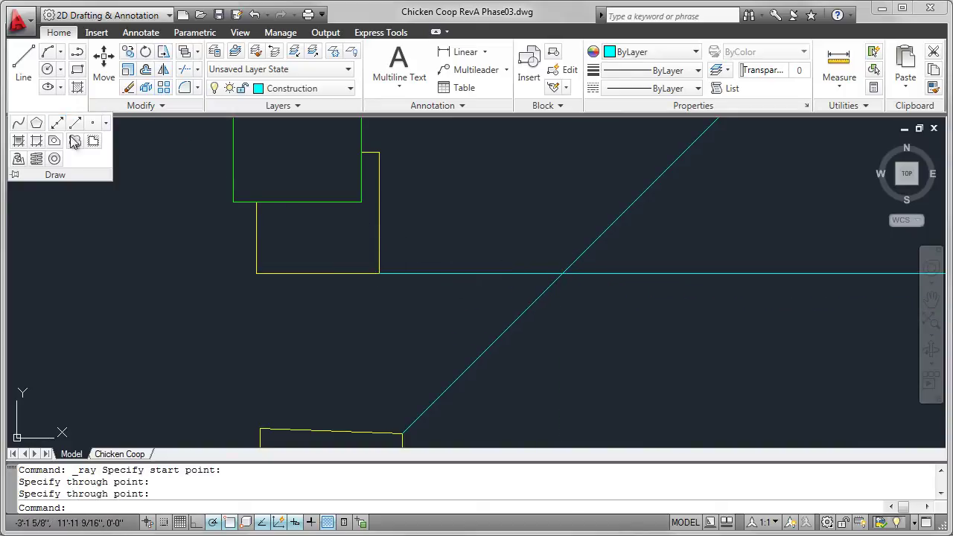
click(74, 127)
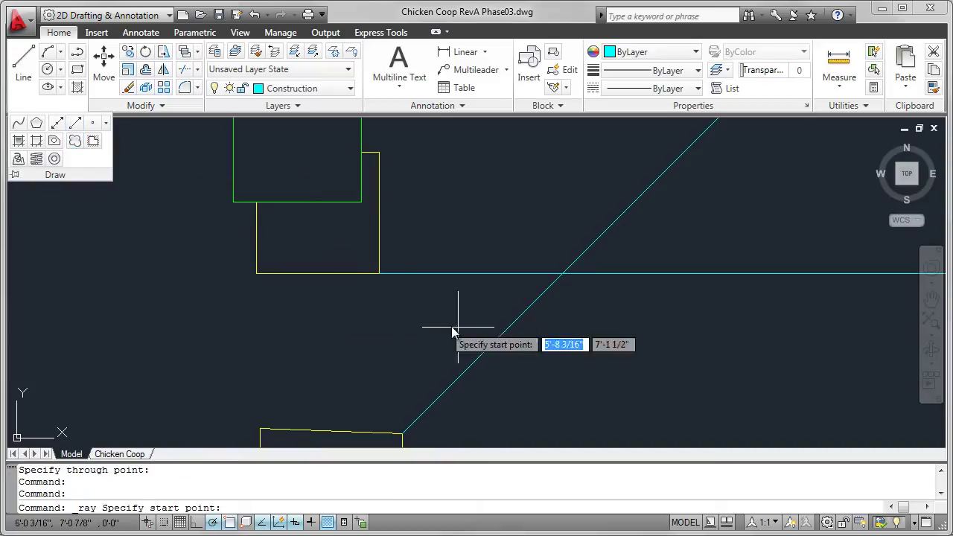
click(562, 273)
click(560, 378)
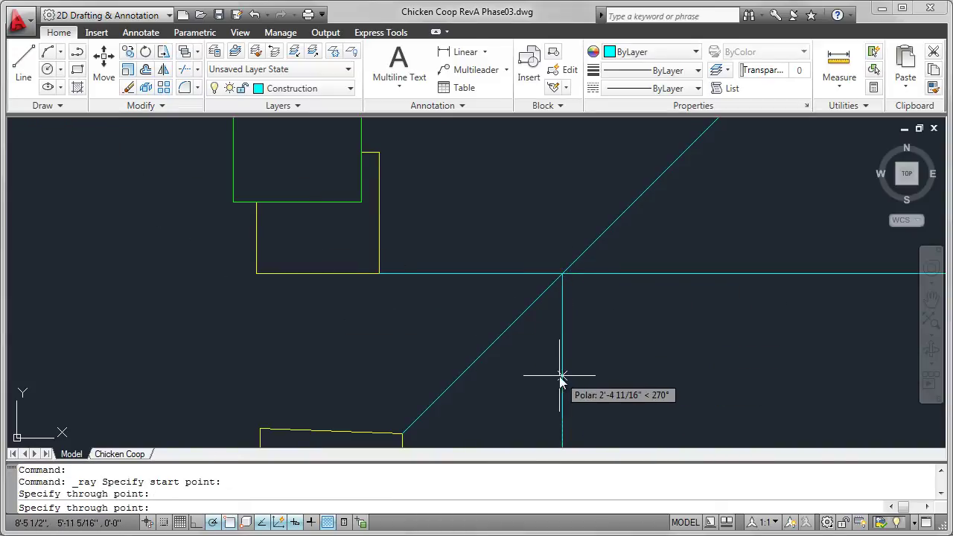
key(Return)
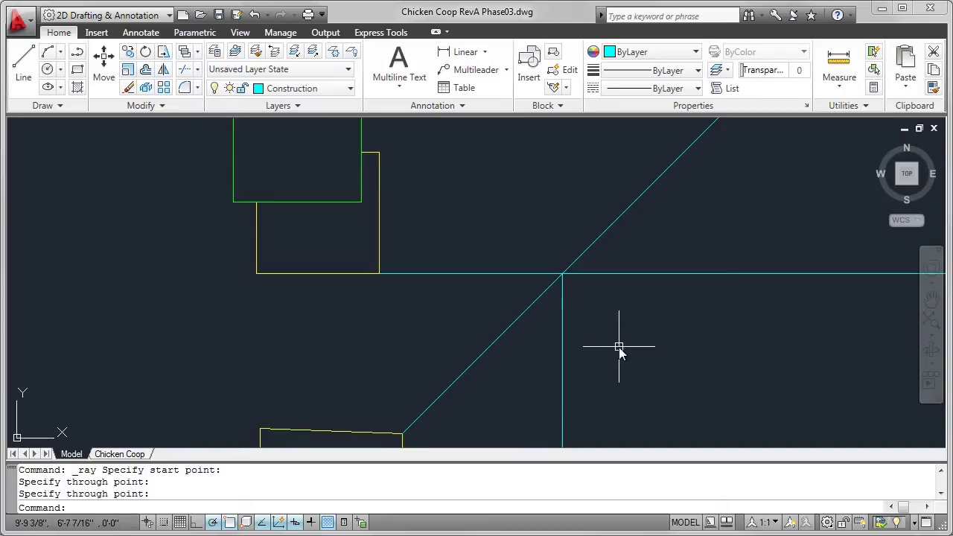
Step: Project a horizontal ray from the top view's upper edge to the diagonal
scroll(619, 347, down, 4)
mouse_move(621, 357)
middle_down()
mouse_move(570, 312)
mouse_move(529, 225)
middle_up()
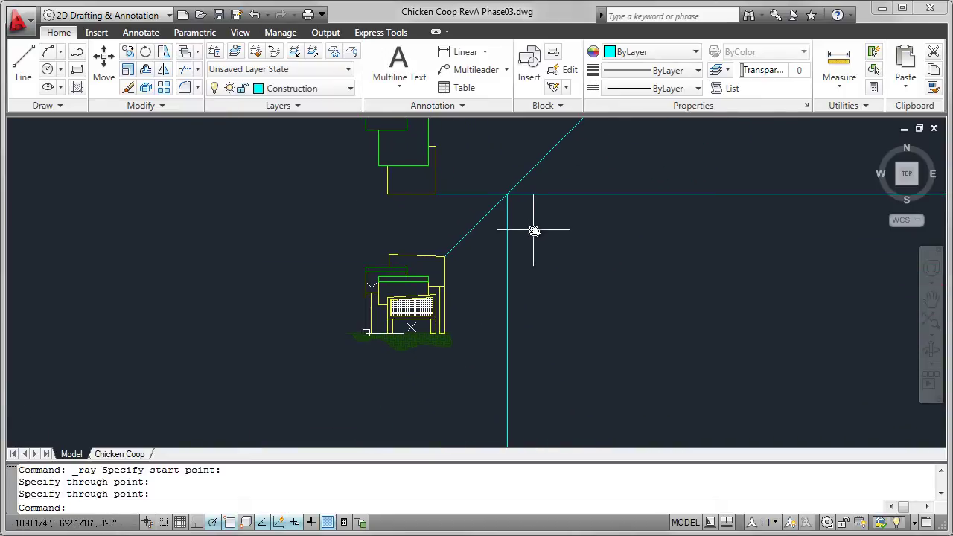
click(62, 106)
click(77, 127)
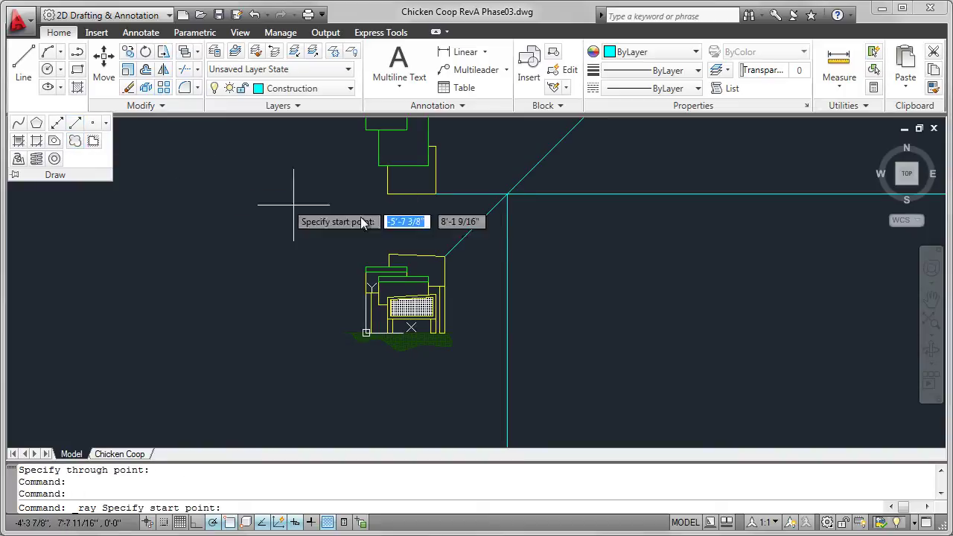
click(436, 145)
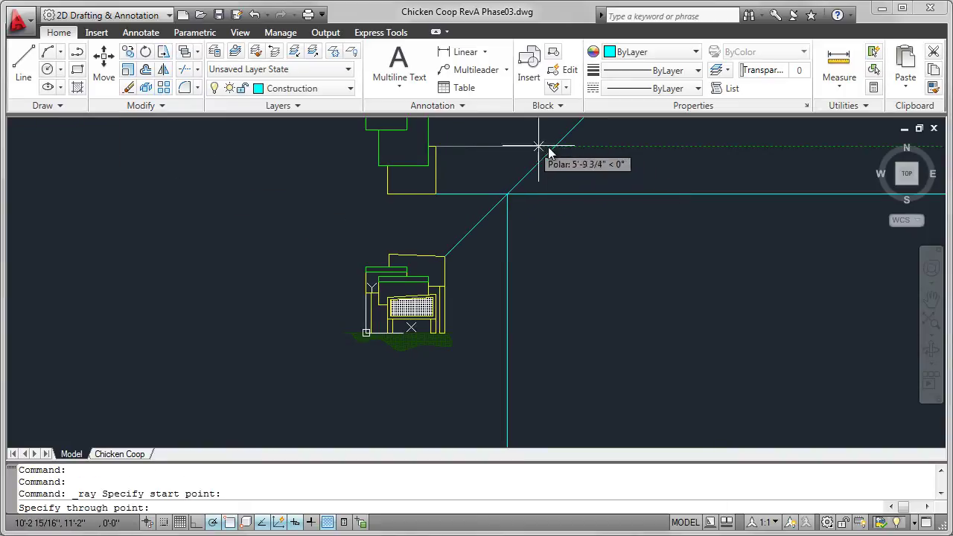
click(556, 148)
key(Return)
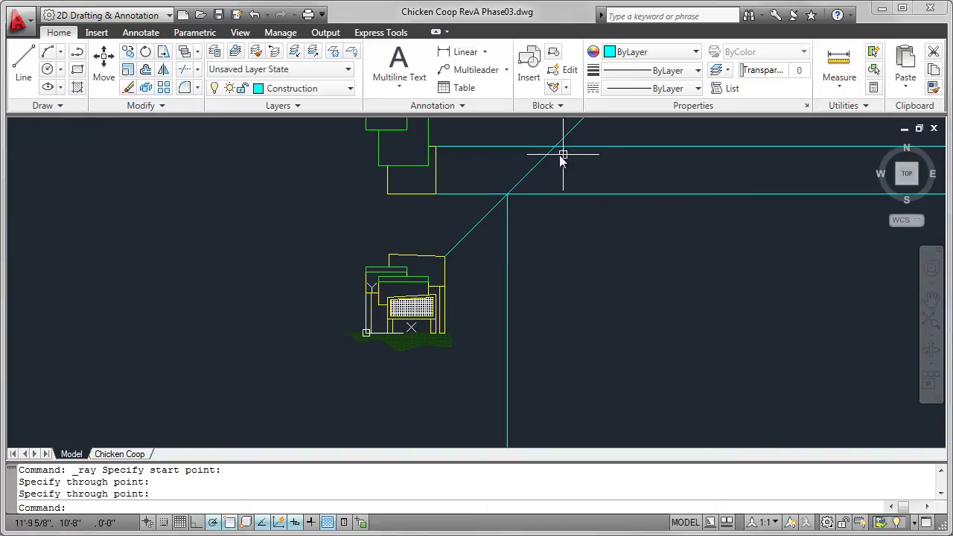
Step: Drop a vertical ray down from where the upper-edge ray meets the diagonal
click(62, 105)
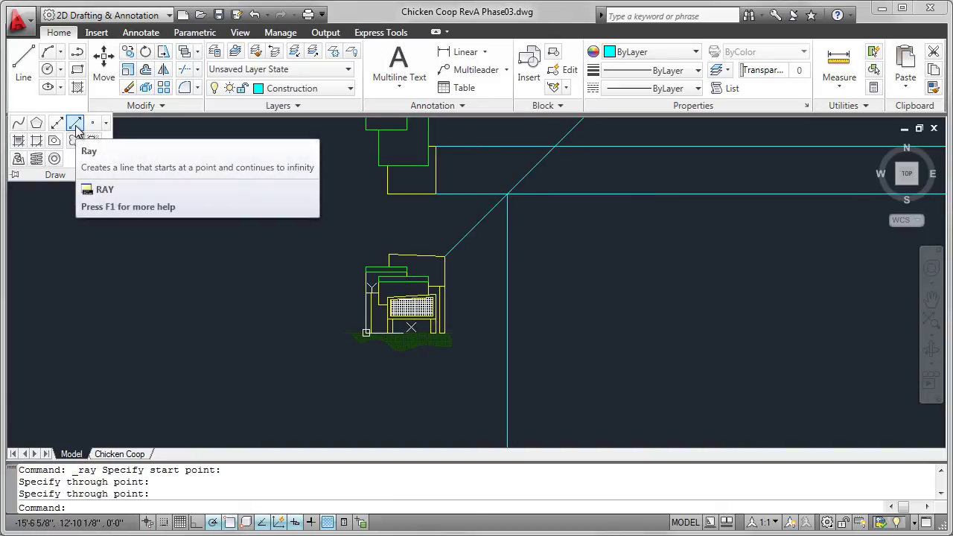
click(76, 125)
click(555, 148)
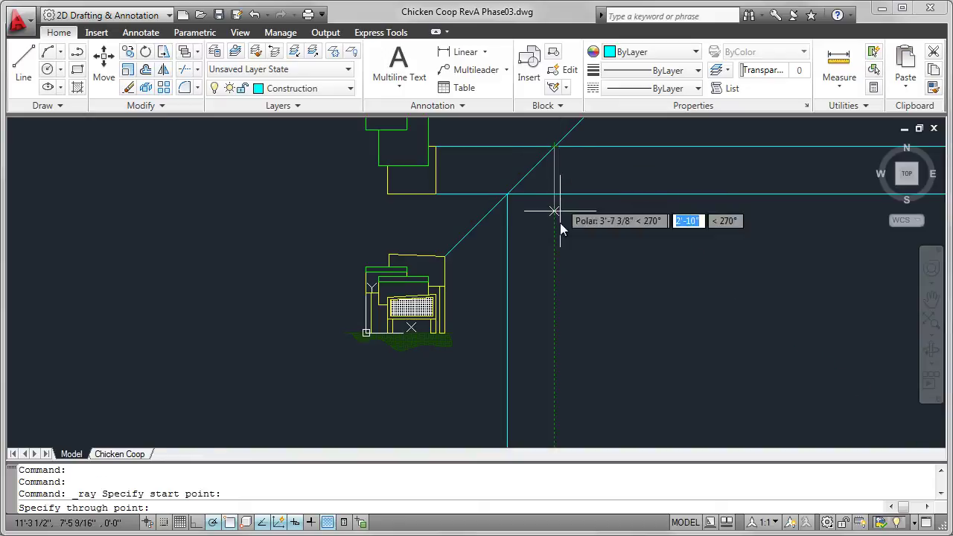
click(557, 287)
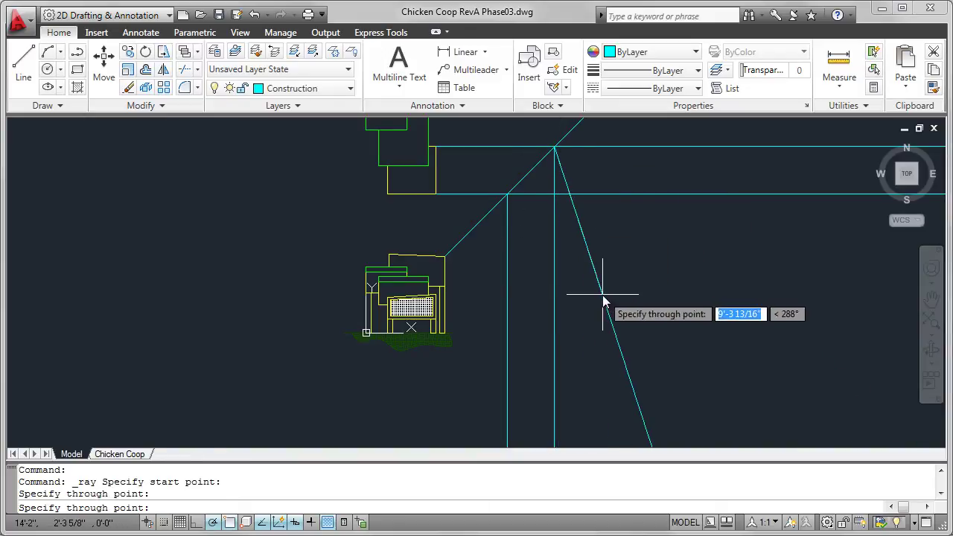
key(Return)
scroll(470, 339, up, 5)
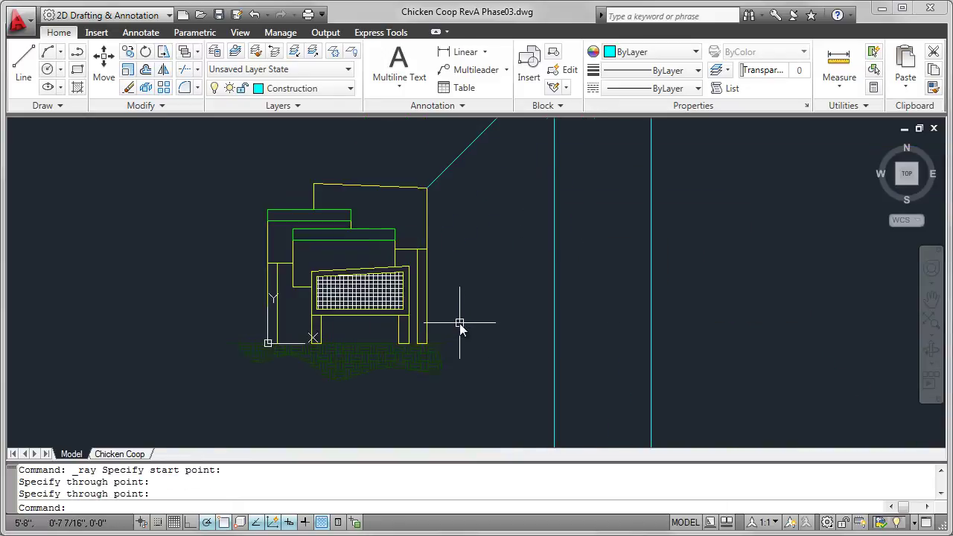
Step: On the Coop layer, draw the side-view rectangle between the two vertical construction rays
click(349, 88)
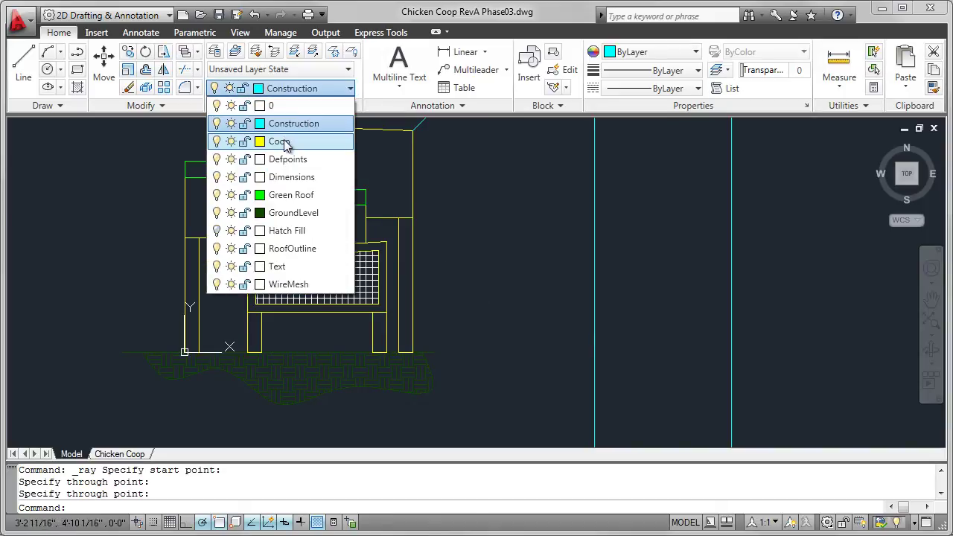
click(284, 141)
click(23, 64)
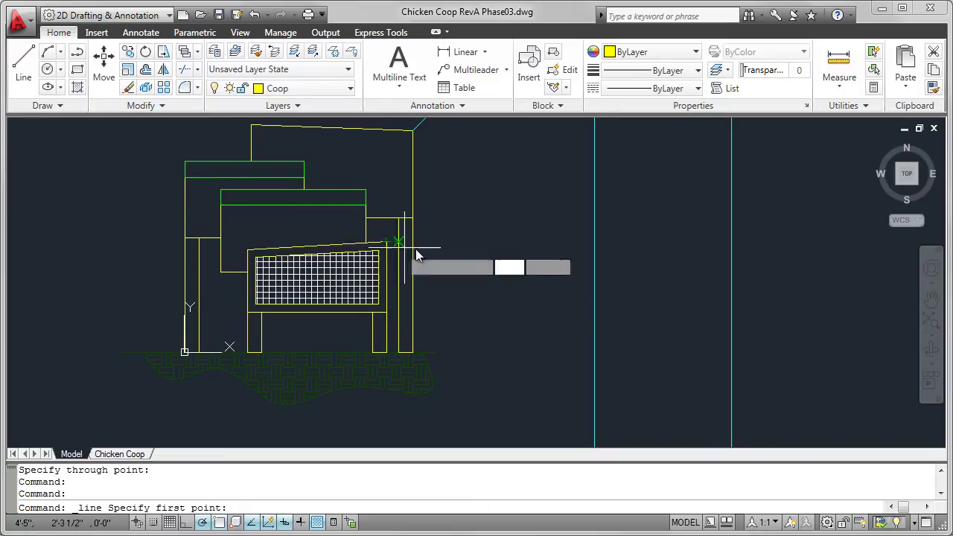
click(594, 244)
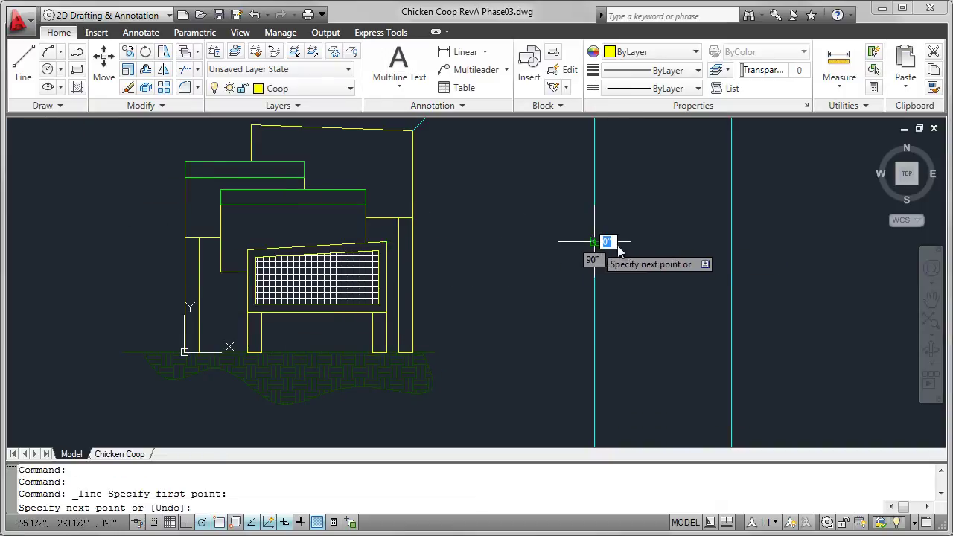
click(730, 241)
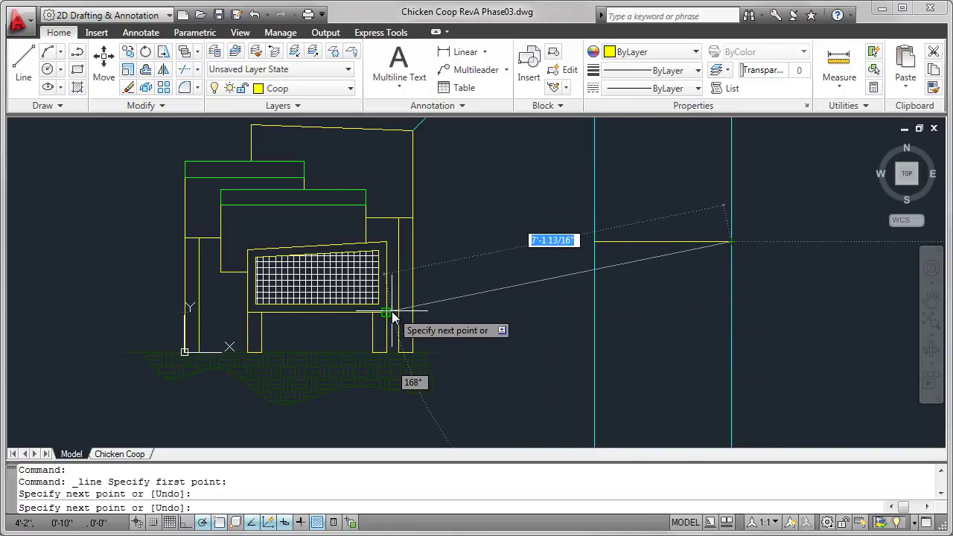
click(730, 313)
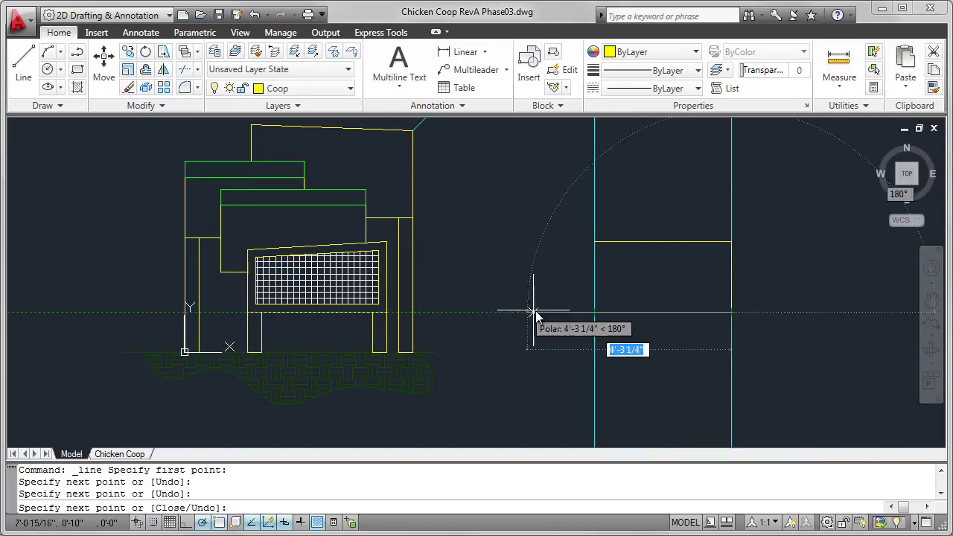
click(594, 313)
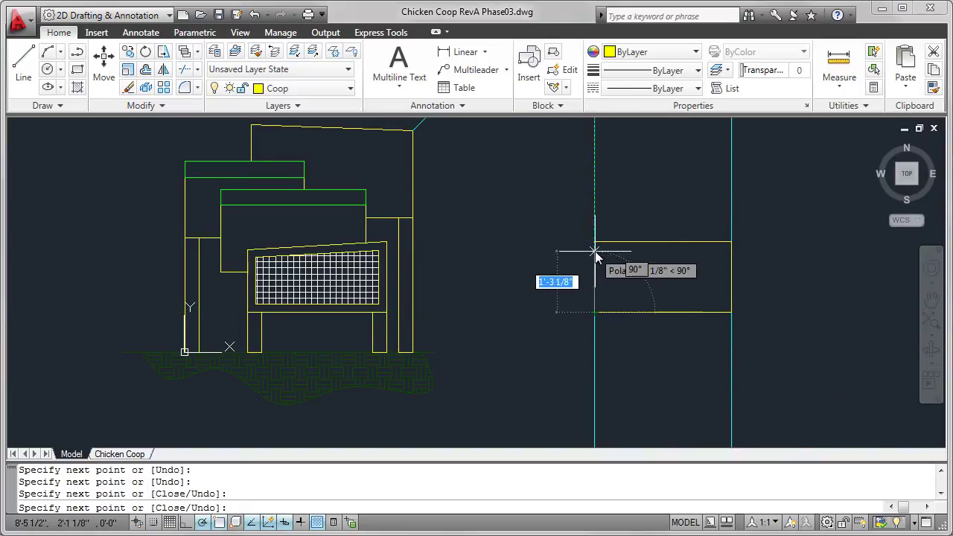
click(595, 241)
right_click(655, 184)
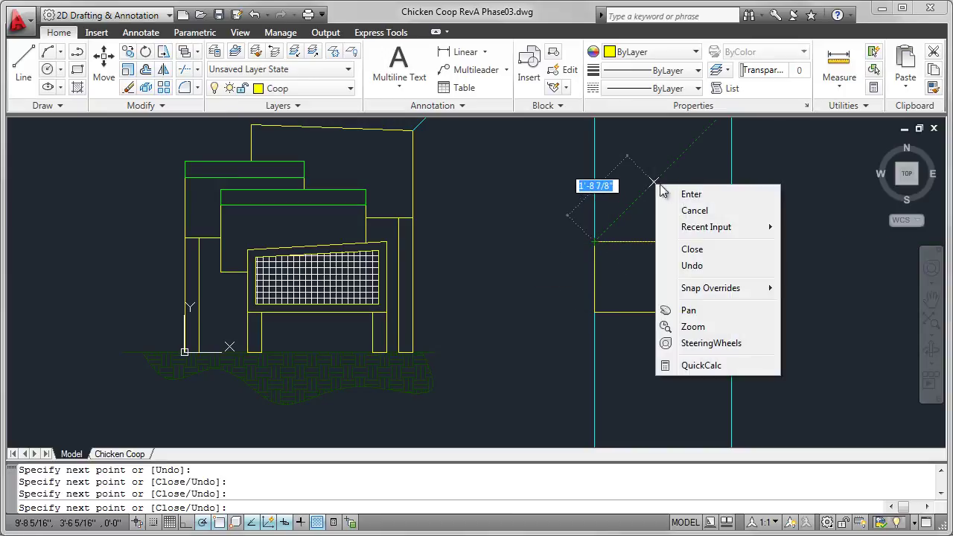
click(677, 194)
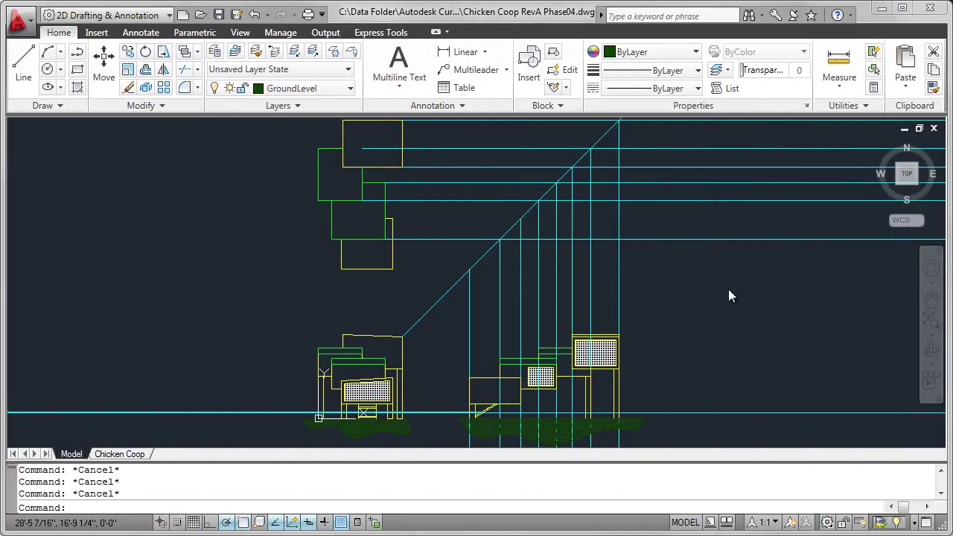
Step: Turn off the Construction layer, check the side elevation close up, then zoom out to all views
click(350, 91)
click(217, 123)
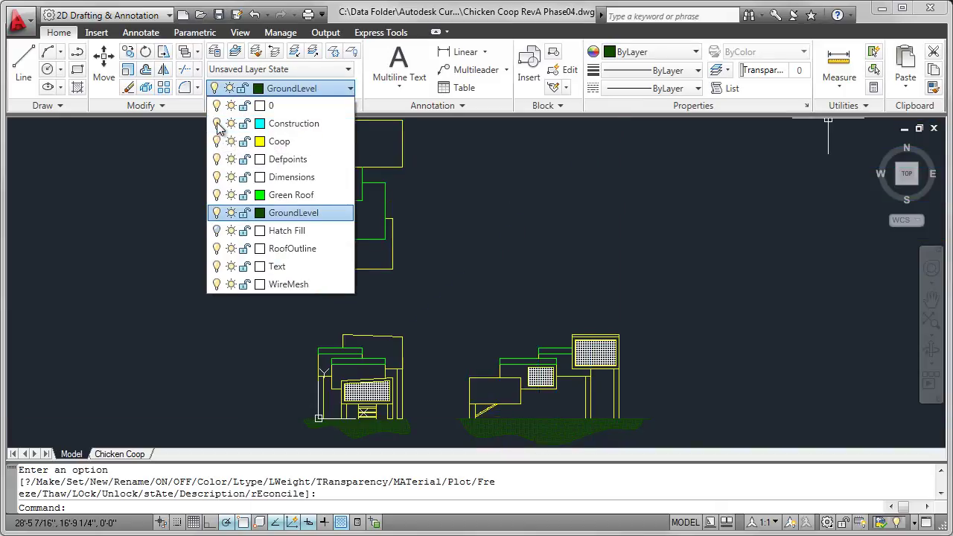
click(492, 224)
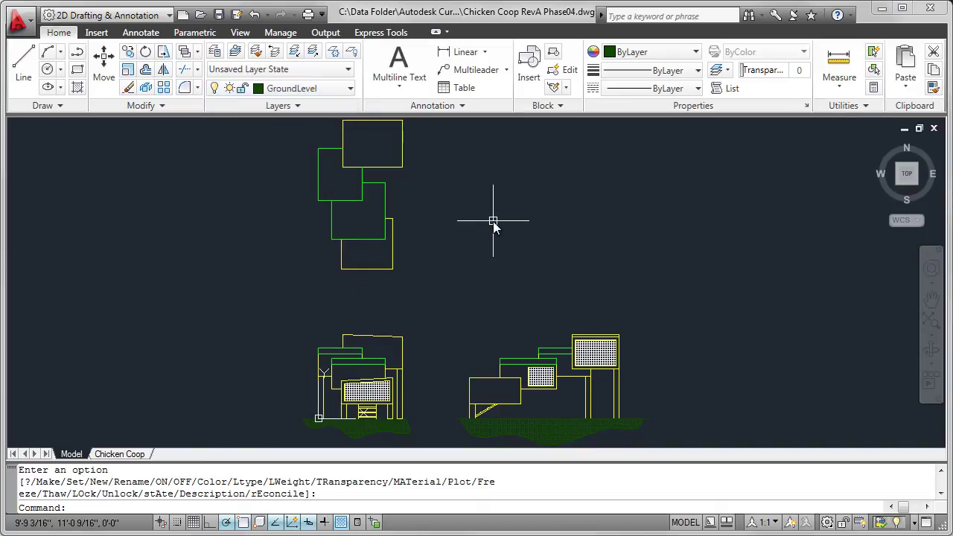
scroll(529, 396, up, 4)
mouse_move(530, 402)
middle_down()
mouse_move(540, 358)
mouse_move(494, 307)
middle_up()
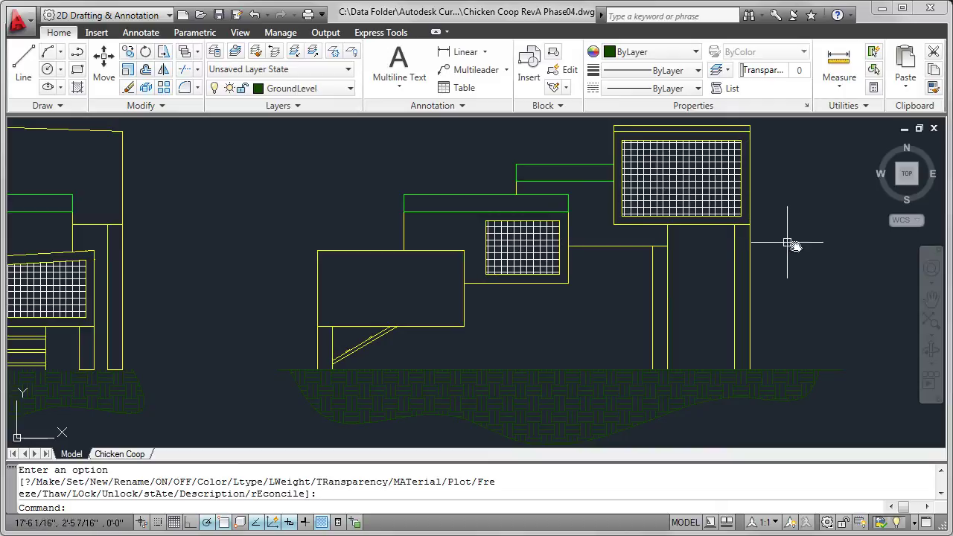
click(930, 321)
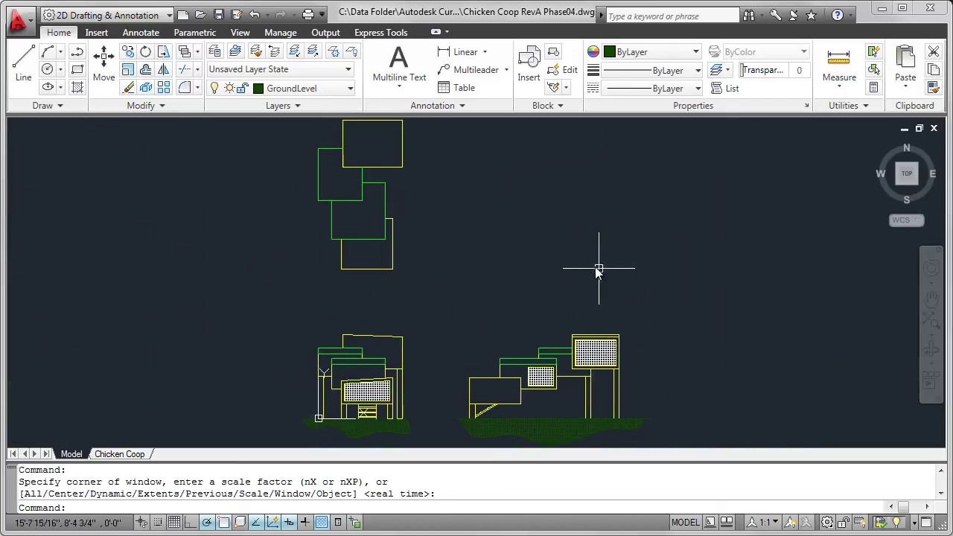